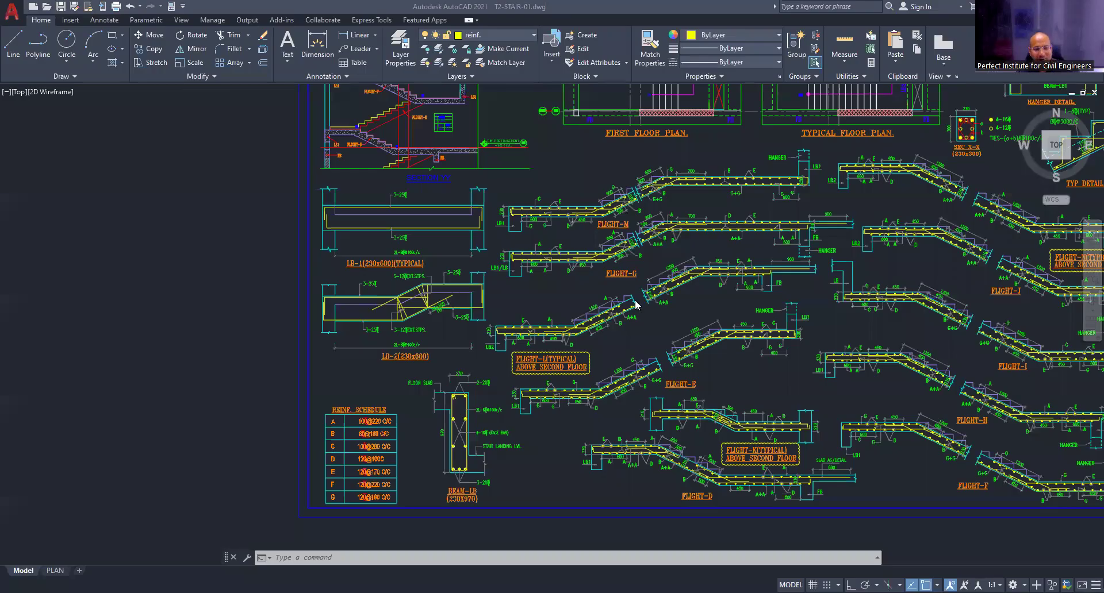
# - Zoom and pan until the LB1/LB landing-beam detail beside FLIGHT-M and FLIGHT-G fills the screen
pyautogui.scroll(4, 718, 287)
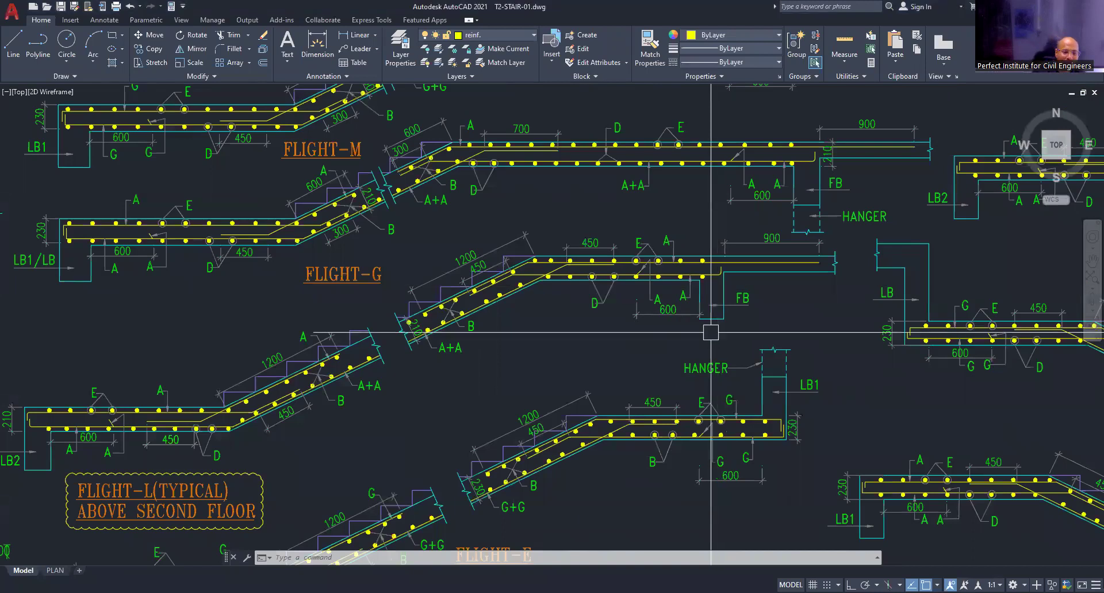
pyautogui.moveTo(710, 332); pyautogui.dragTo(695, 345, button='middle')
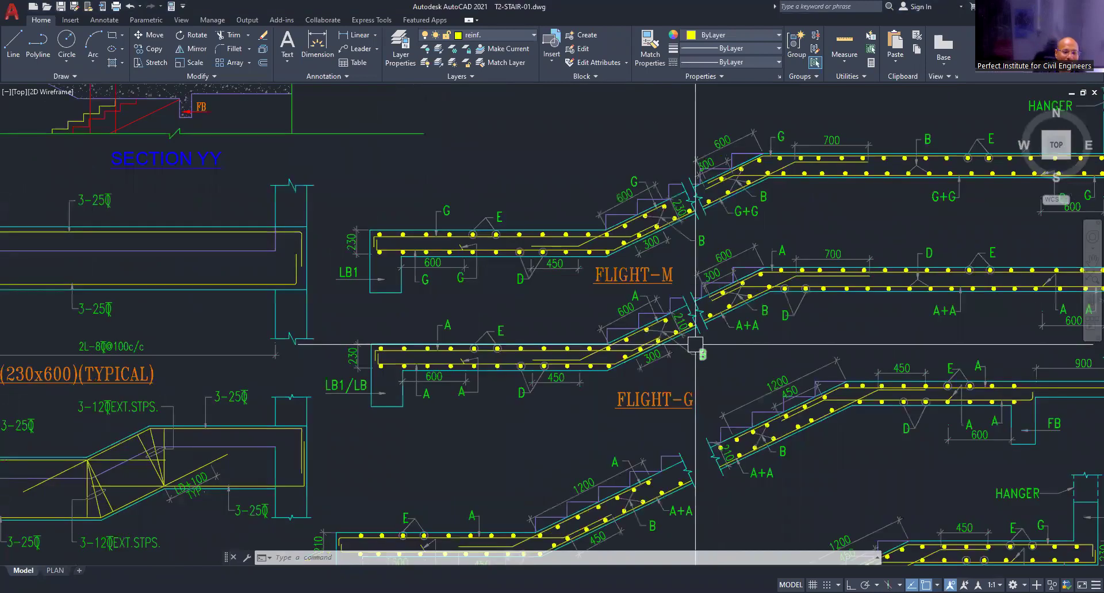
pyautogui.scroll(2, 401, 372)
pyautogui.scroll(2, 401, 372)
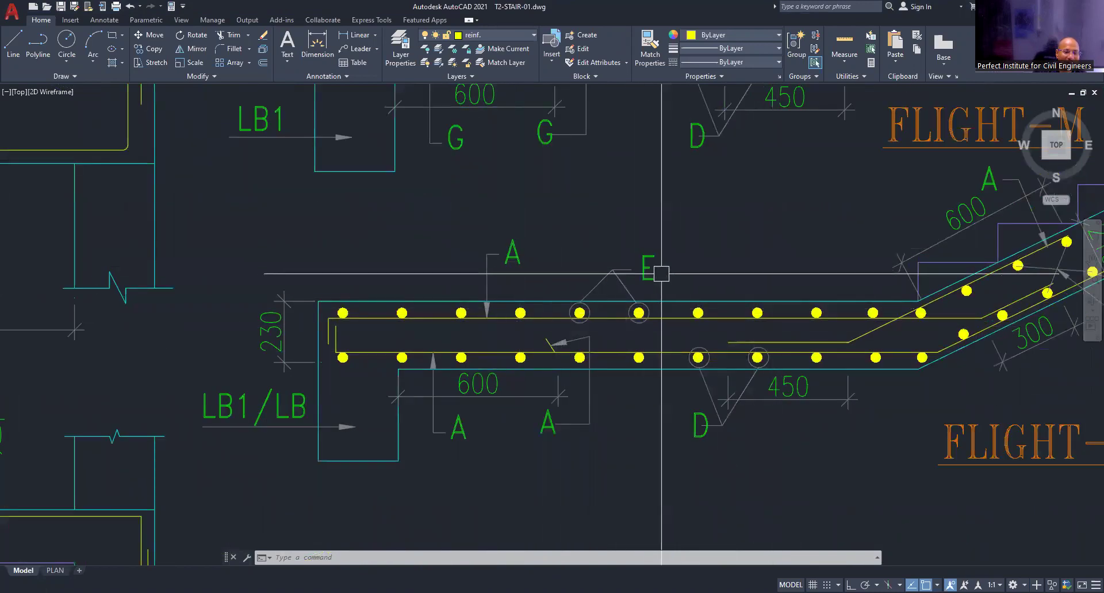
pyautogui.moveTo(970, 451); pyautogui.dragTo(955, 457, button='middle')
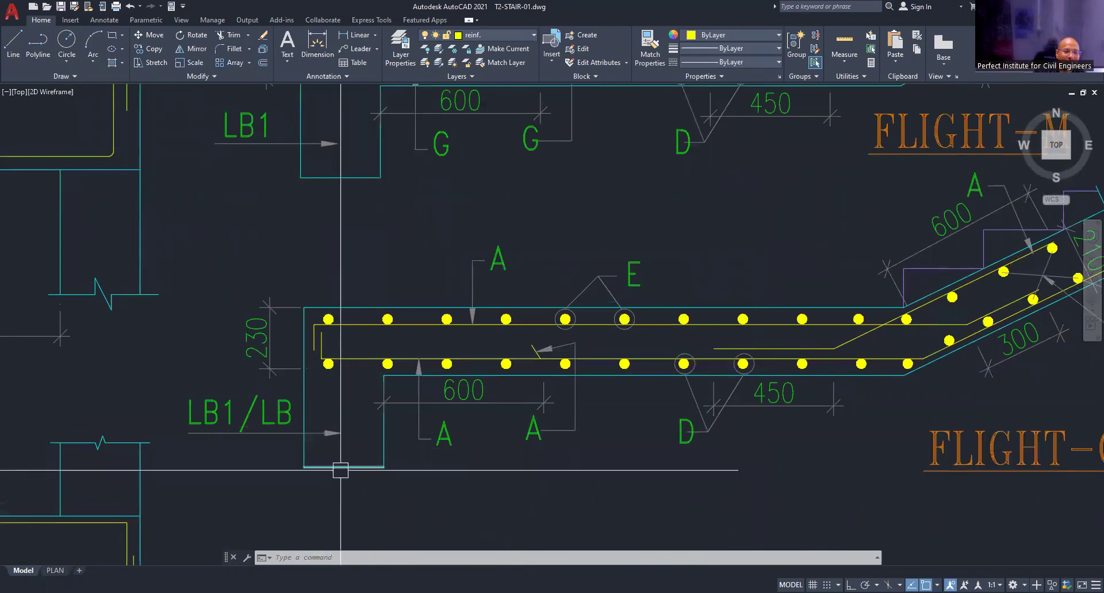
pyautogui.moveTo(344, 461)
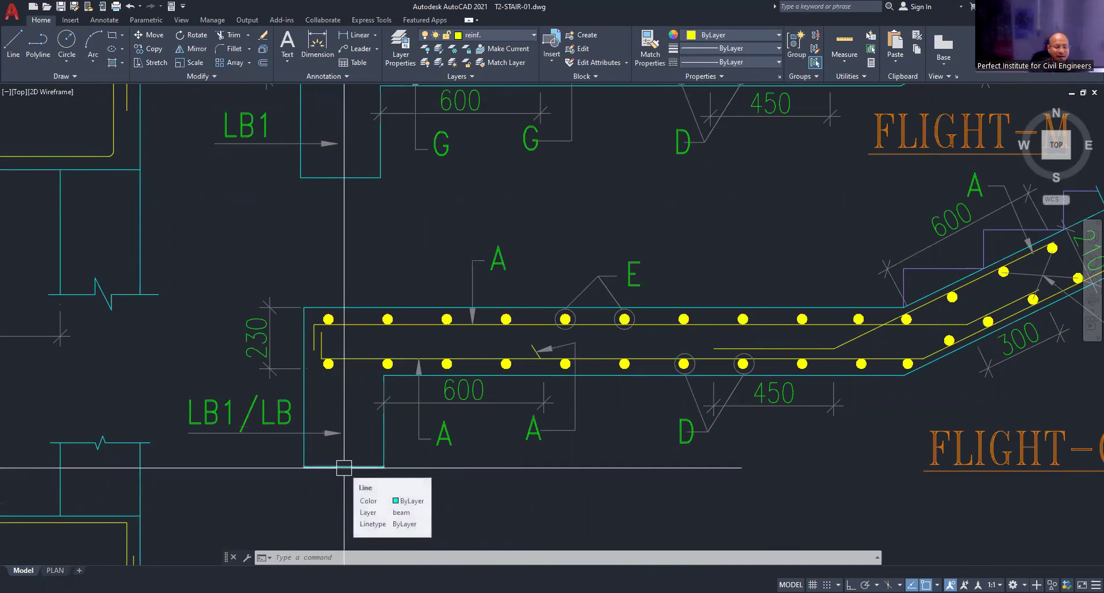
# - Open the layer manager with LA and scroll through the stair drawing's 116 layers
pyautogui.press('Escape')
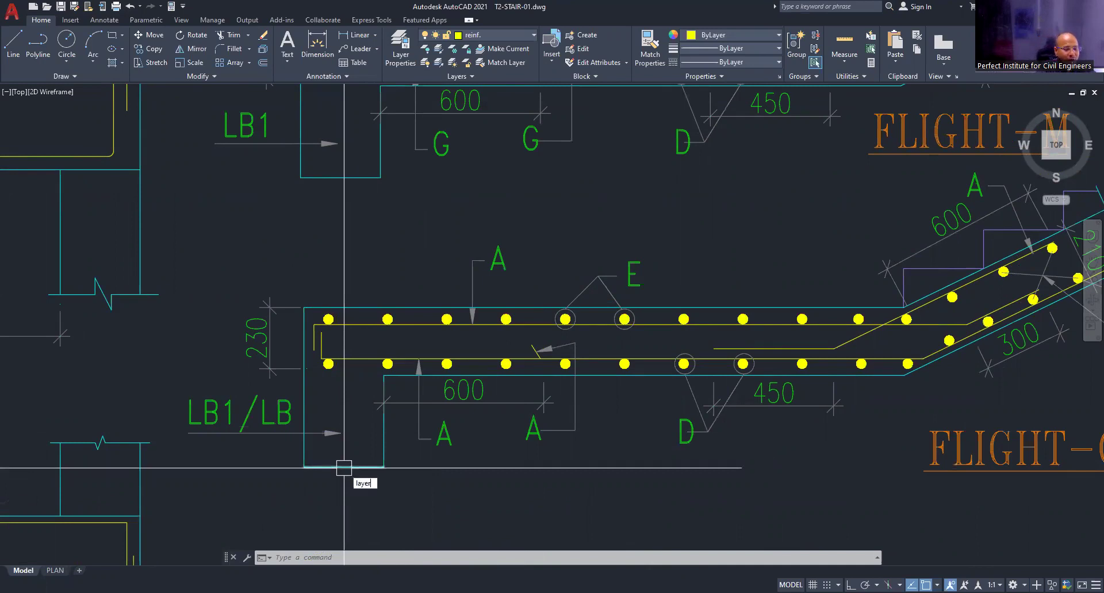
pyautogui.write('la')
pyautogui.press('Return')
pyautogui.scroll(-2, 336, 274)
pyautogui.scroll(-2, 335, 278)
pyautogui.scroll(5, 336, 292)
pyautogui.scroll(4, 337, 292)
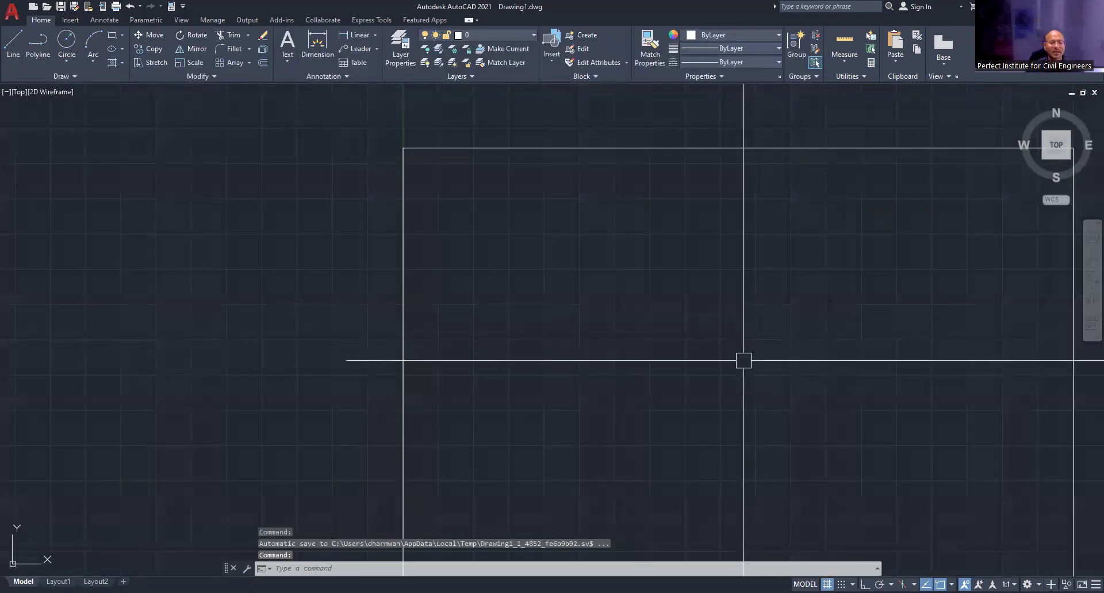
# - Frame the rectangle in Drawing1 and open its layer list, which holds only layer 0
pyautogui.moveTo(742, 362); pyautogui.dragTo(724, 329, button='middle')
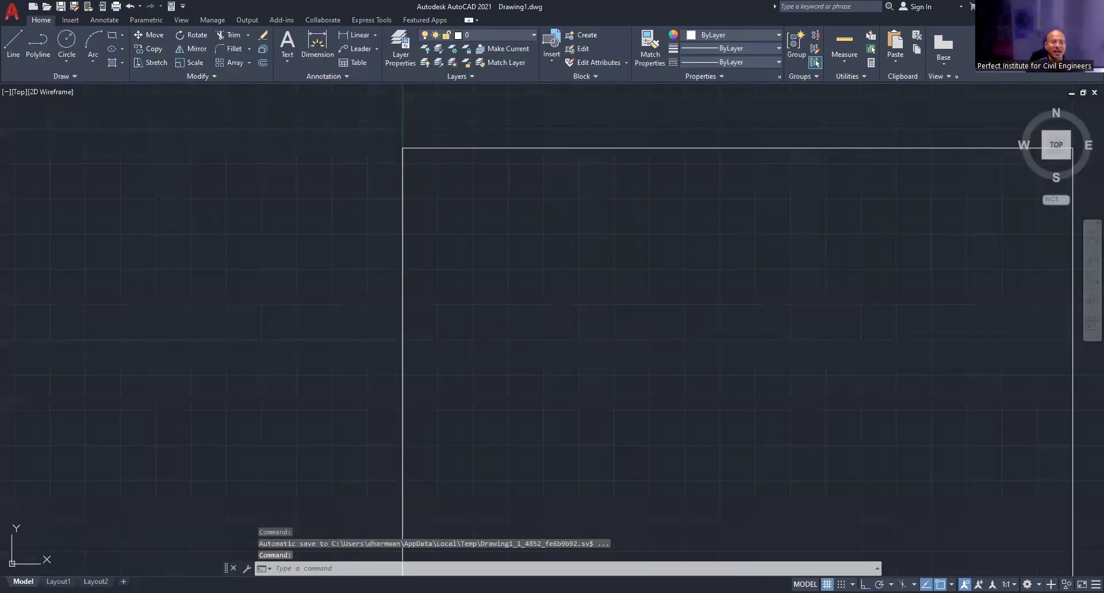
pyautogui.scroll(2, 619, 365)
pyautogui.scroll(-2, 628, 364)
pyautogui.moveTo(635, 270); pyautogui.dragTo(619, 224, button='middle')
pyautogui.scroll(2, 606, 231)
pyautogui.moveTo(587, 315); pyautogui.dragTo(613, 380, button='middle')
pyautogui.scroll(-2, 612, 380)
pyautogui.scroll(-1, 606, 338)
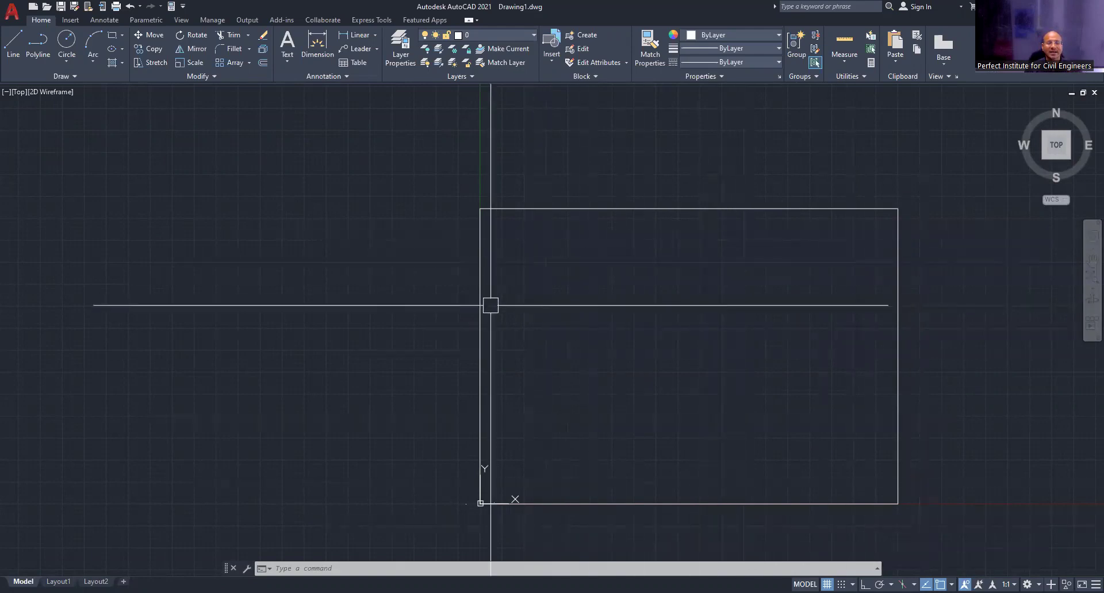
pyautogui.moveTo(661, 397)
pyautogui.mouseDown(button='middle')
pyautogui.moveTo(758, 407)
pyautogui.moveTo(629, 450)
pyautogui.mouseUp(button='middle')
pyautogui.scroll(2, 757, 407)
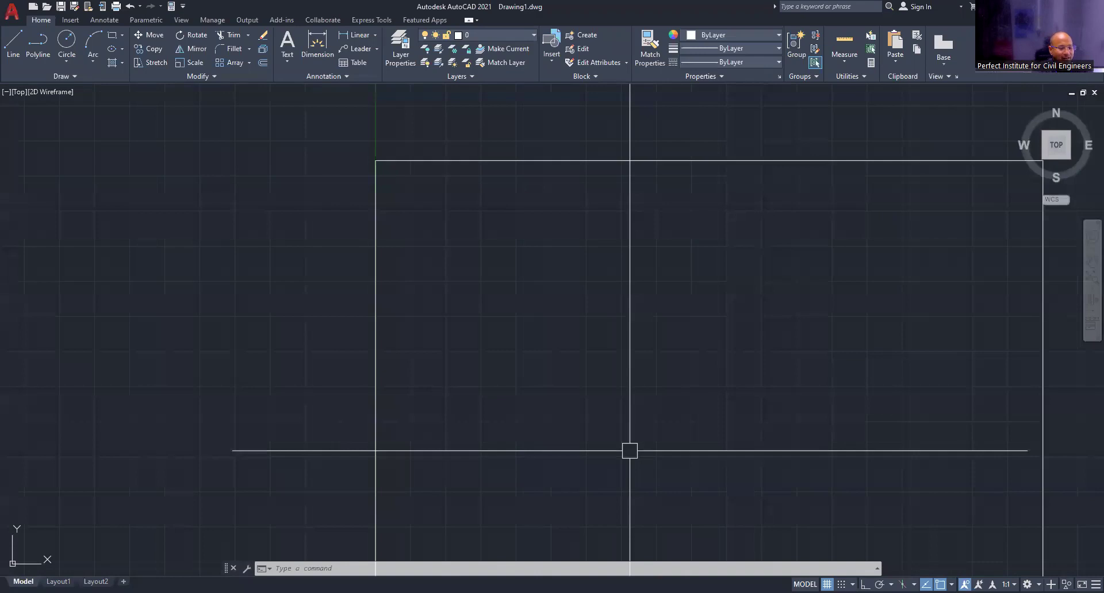
pyautogui.write('layer')
pyautogui.press('Return')
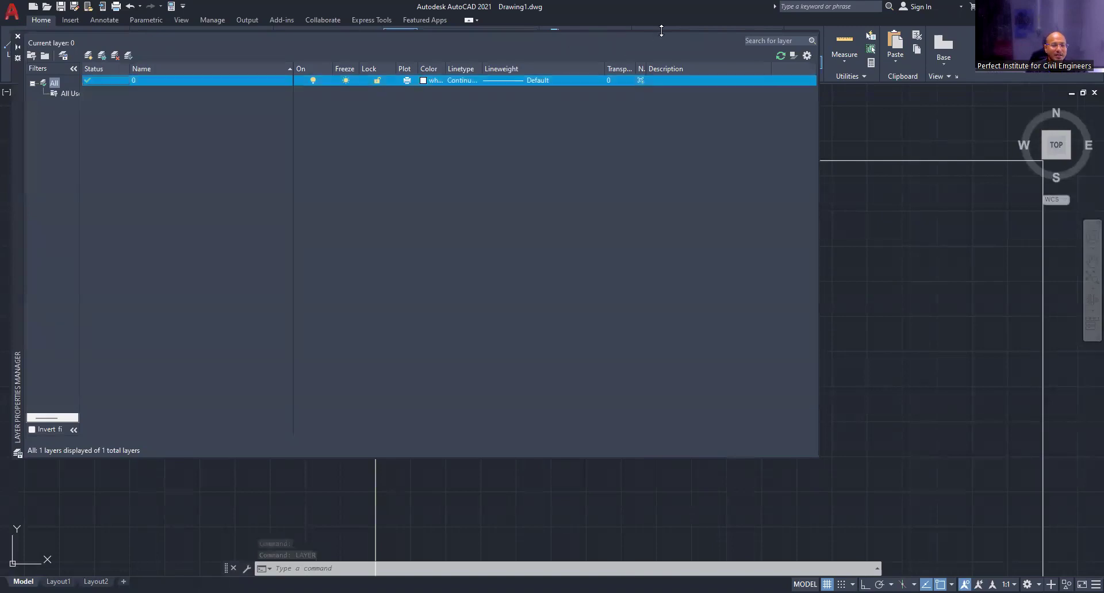
# - Create a new layer named Brick work
pyautogui.moveTo(664, 30); pyautogui.dragTo(663, 51)
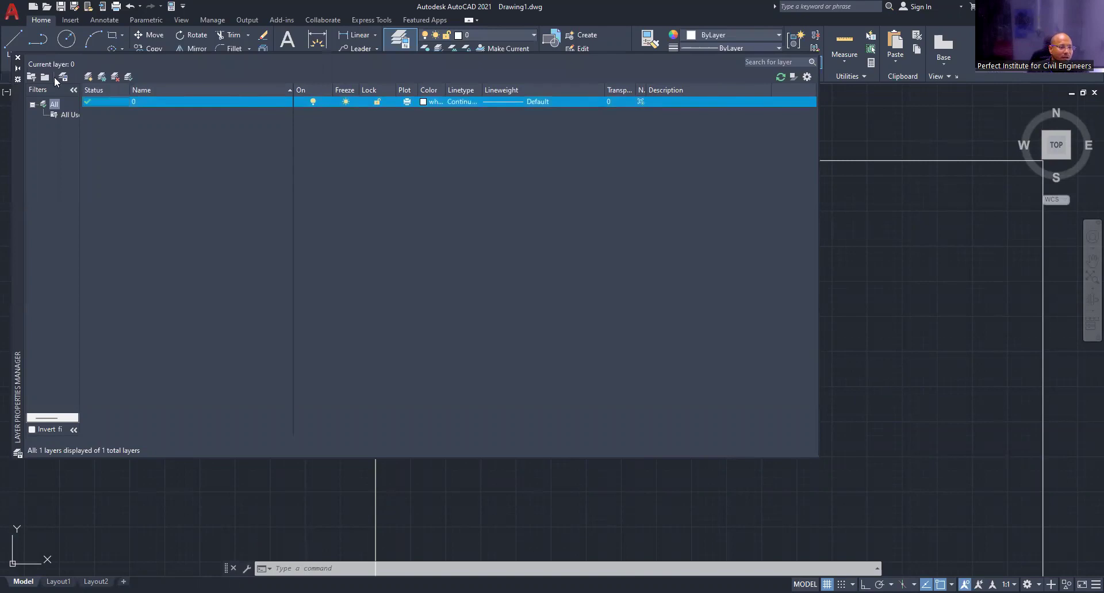
pyautogui.click(90, 83)
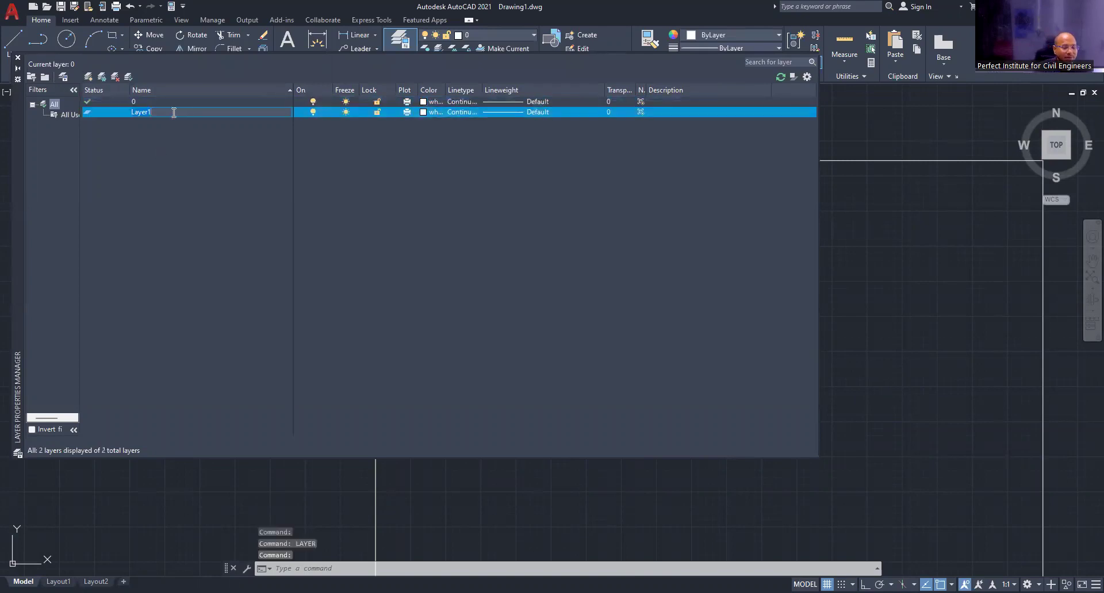
pyautogui.press('BackSpace')
pyautogui.write('Brick work')
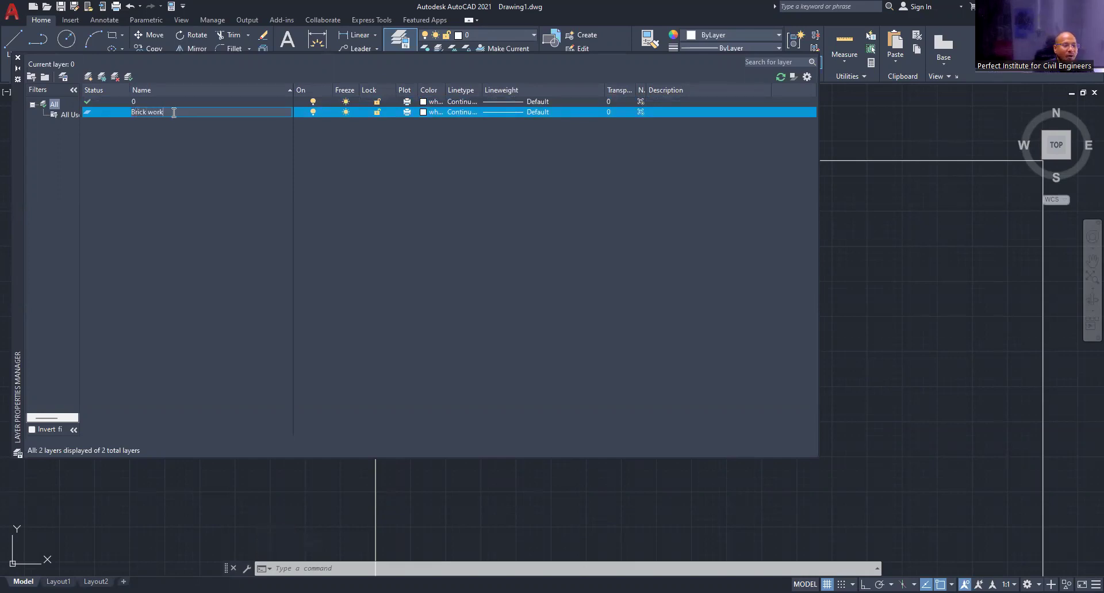
pyautogui.click(427, 112)
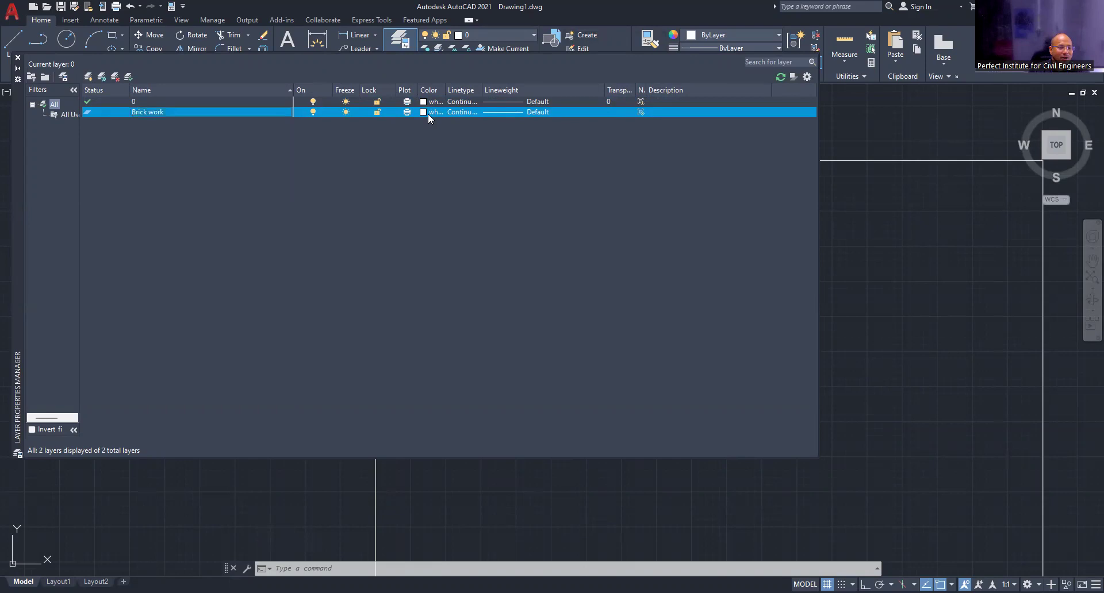
# - Give the Brick work layer red colour and Default lineweight, then return to the drawing
pyautogui.click(427, 112)
pyautogui.click(462, 328)
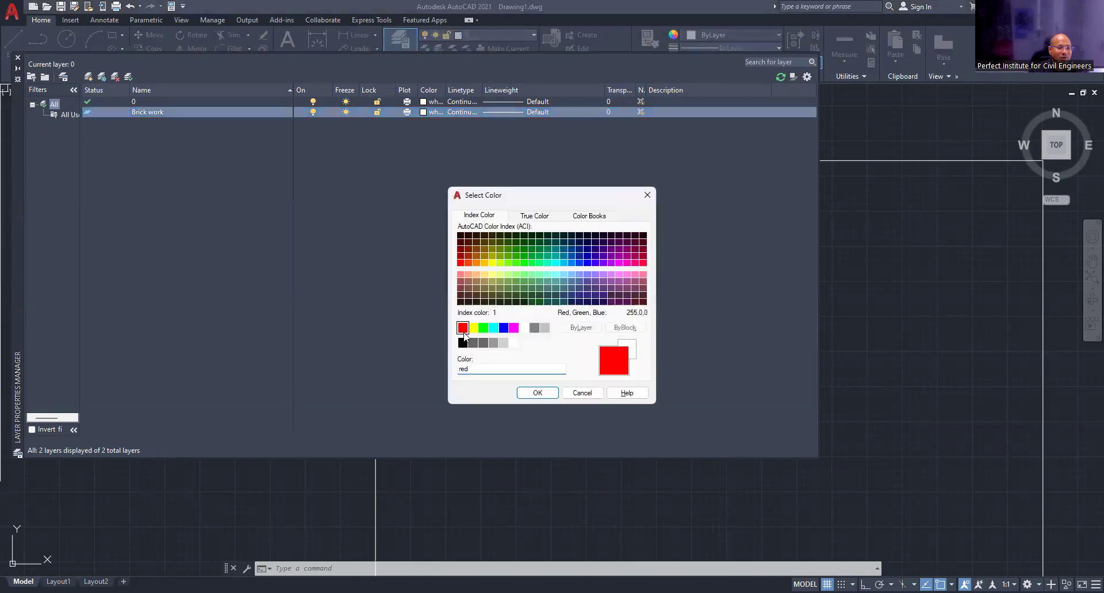
pyautogui.click(536, 393)
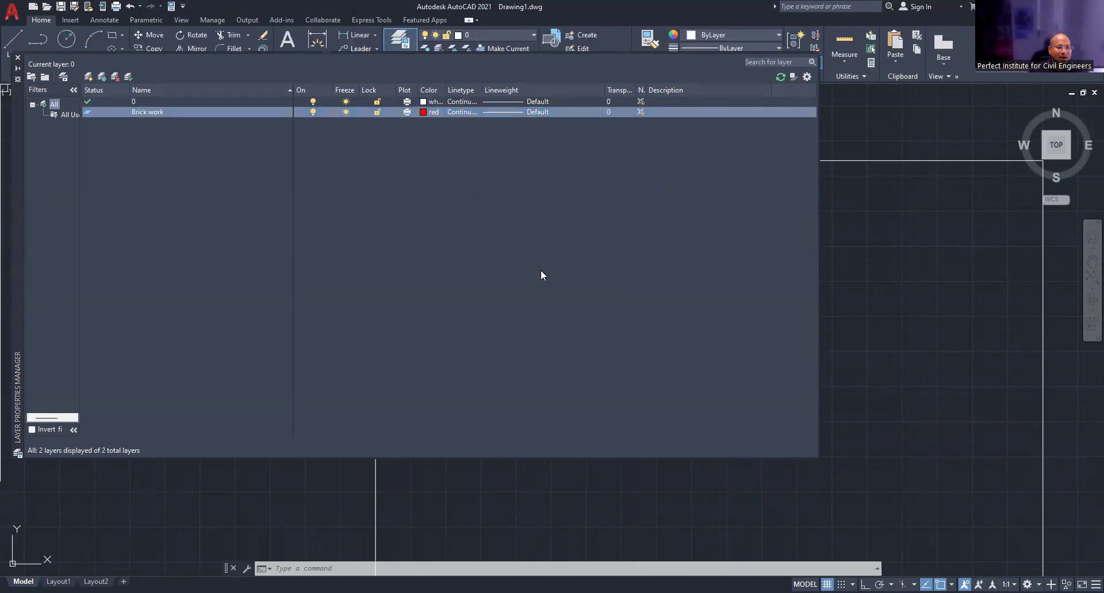
pyautogui.click(511, 111)
pyautogui.scroll(-5, 533, 287)
pyautogui.scroll(3, 533, 305)
pyautogui.scroll(-3, 533, 305)
pyautogui.scroll(5, 532, 287)
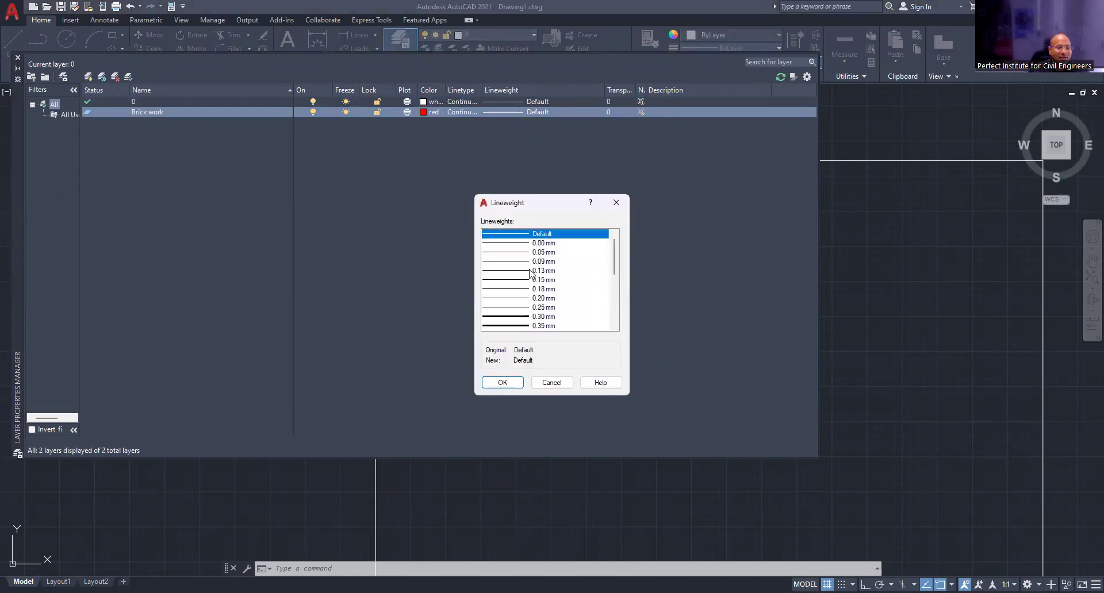
pyautogui.click(511, 389)
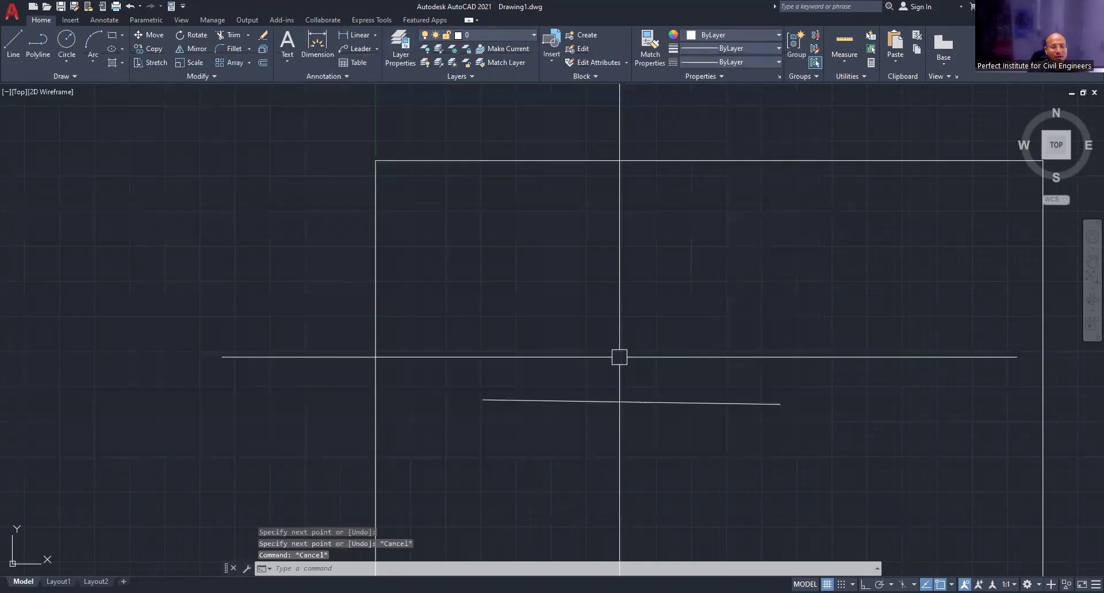
pyautogui.scroll(2, 615, 358)
pyautogui.moveTo(704, 340); pyautogui.dragTo(753, 298, button='middle')
pyautogui.press('Escape')
pyautogui.press('Escape')
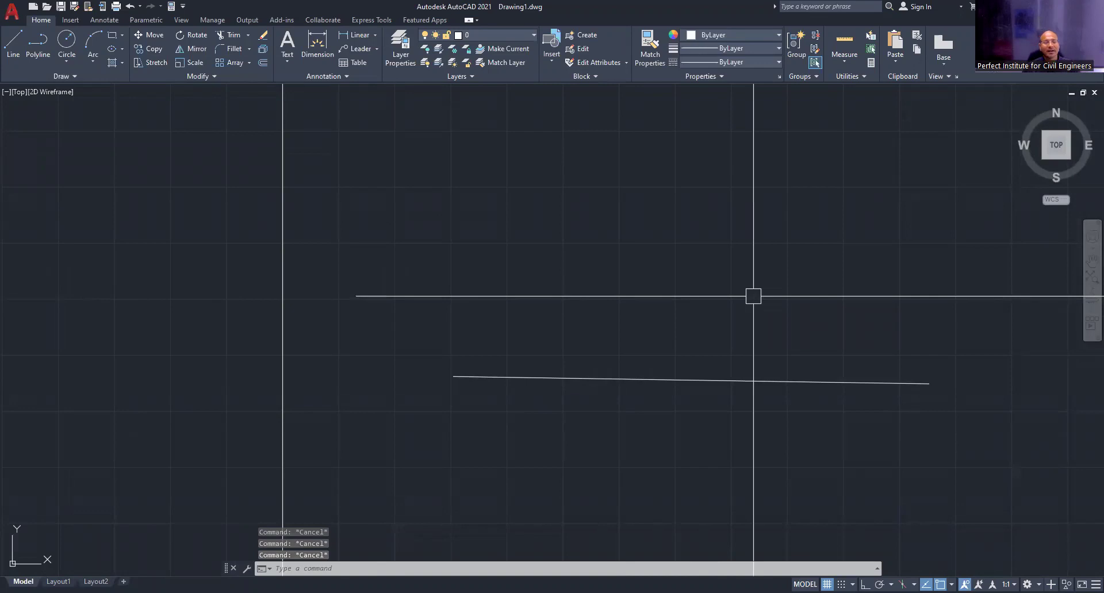
# - Set Brick work as the current layer for the red horizontal line, then reopen the layer list
pyautogui.write('layer')
pyautogui.press('Return')
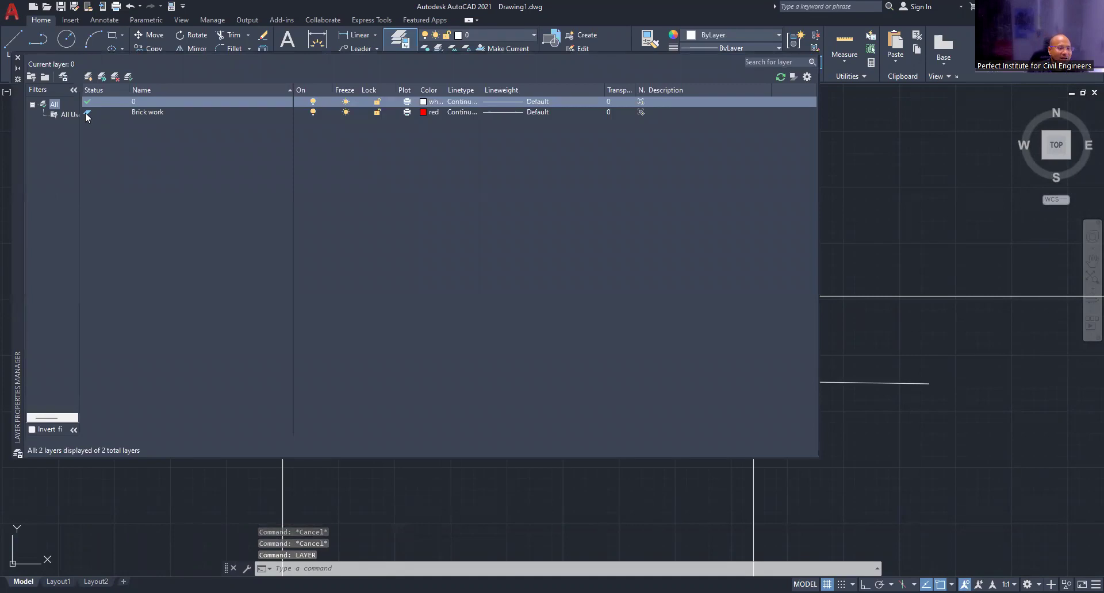
pyautogui.doubleClick(87, 112)
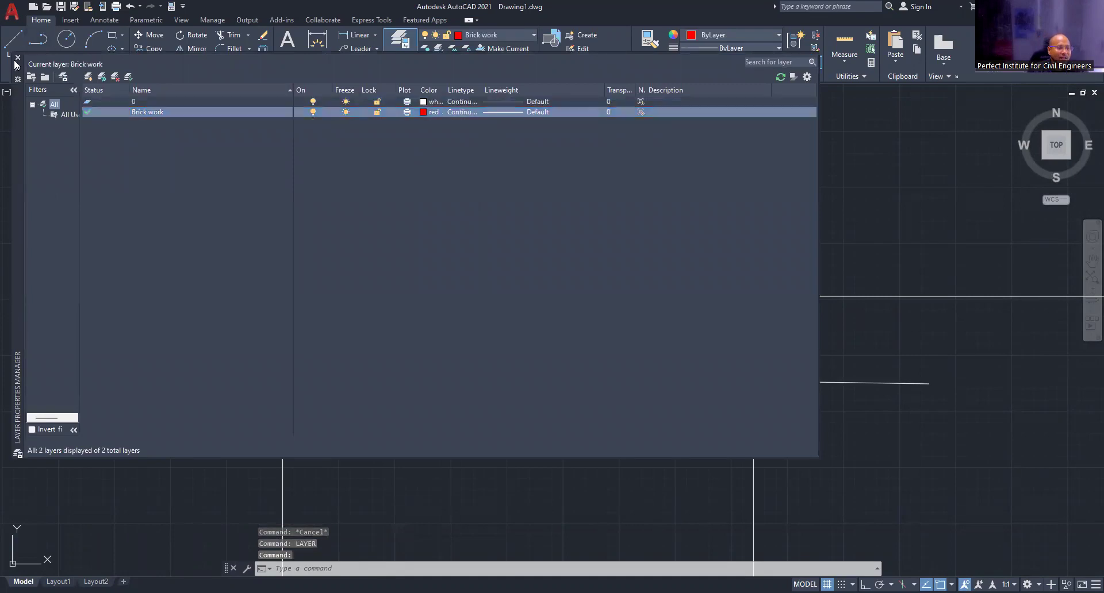
pyautogui.click(18, 58)
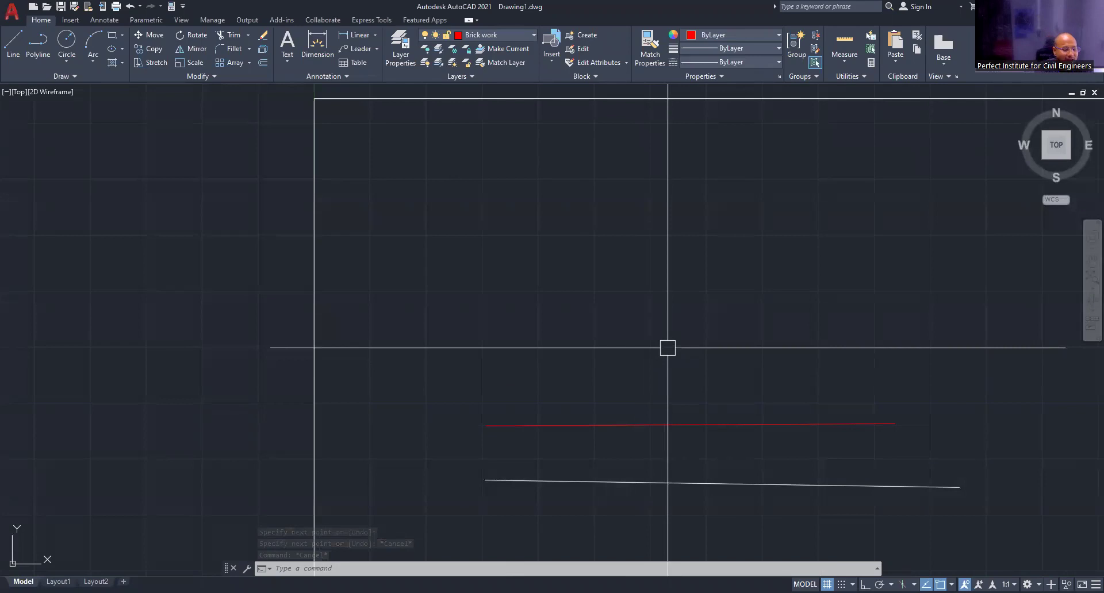
pyautogui.write('LAyer')
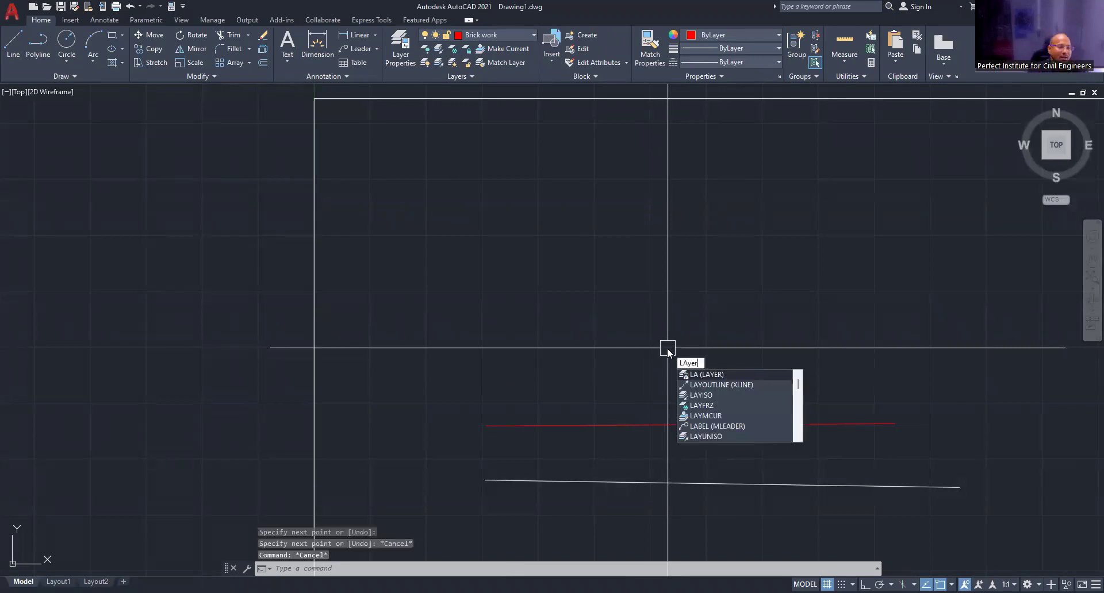
pyautogui.press('Return')
# - Add a new blue layer named PCC and make it the current layer
pyautogui.click(88, 79)
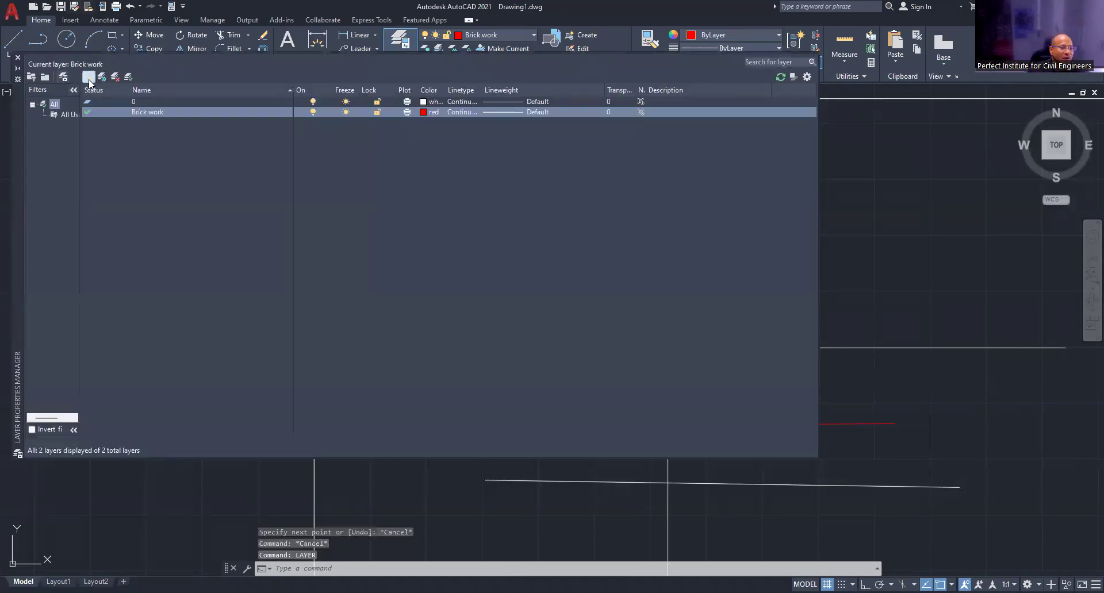
pyautogui.write('PCC')
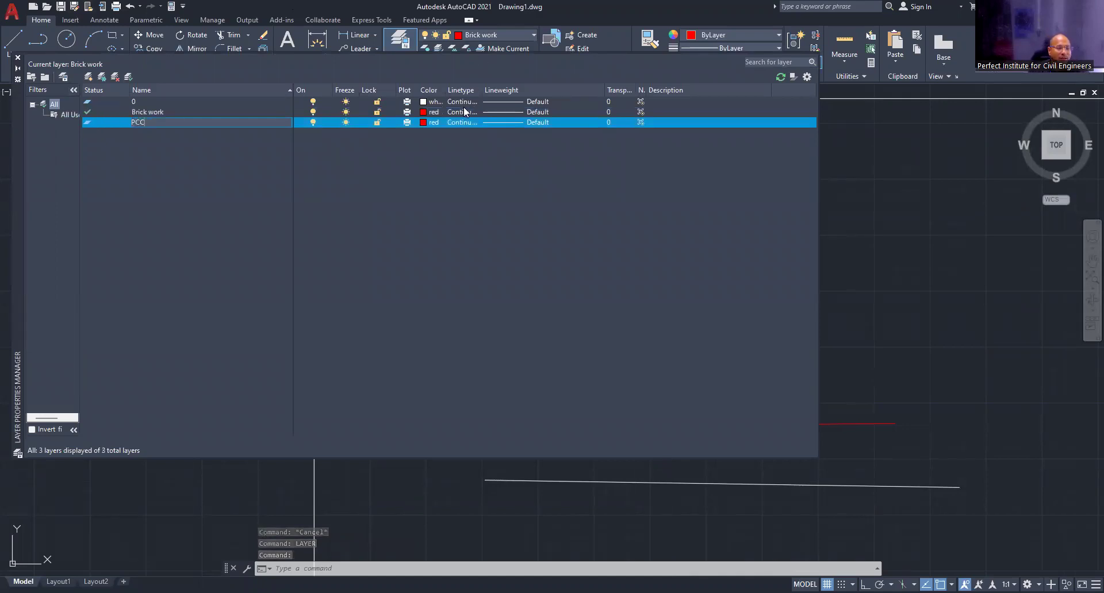
pyautogui.click(425, 123)
pyautogui.click(425, 123)
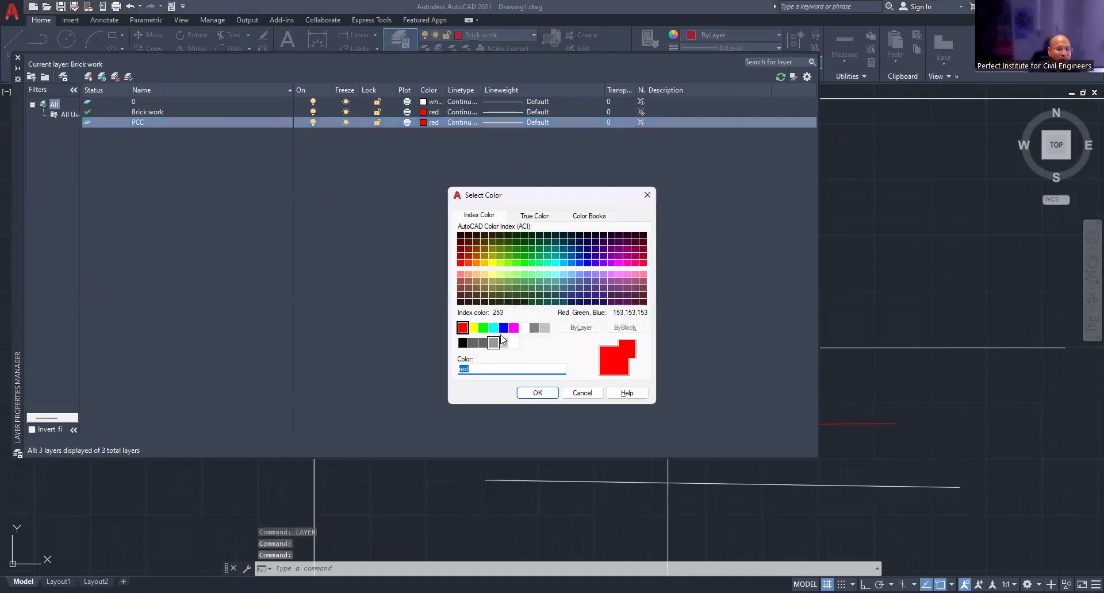
pyautogui.click(503, 328)
pyautogui.click(539, 394)
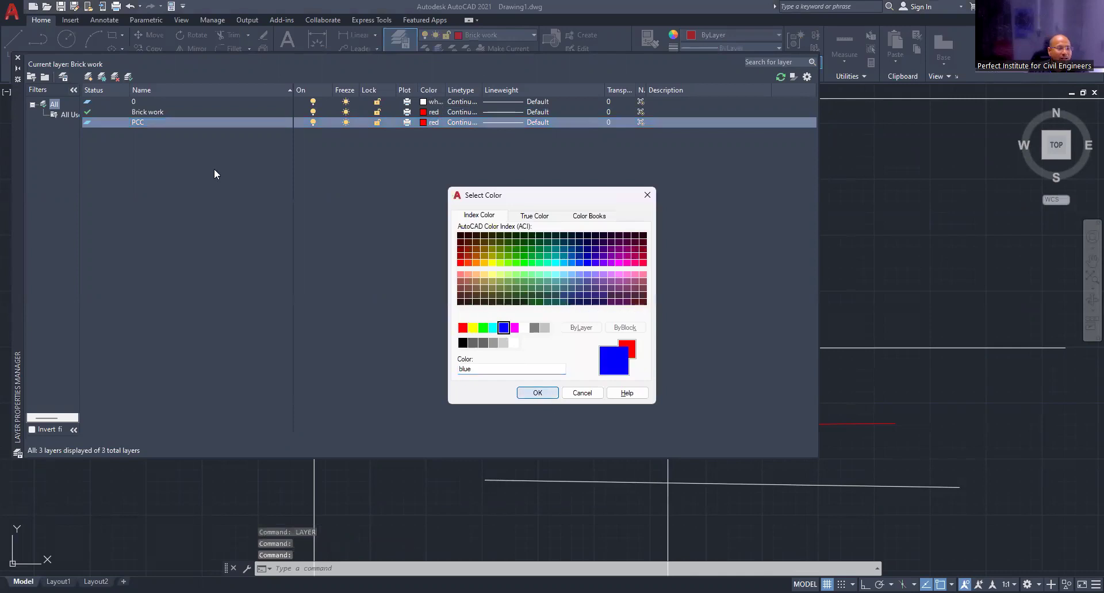
pyautogui.doubleClick(87, 122)
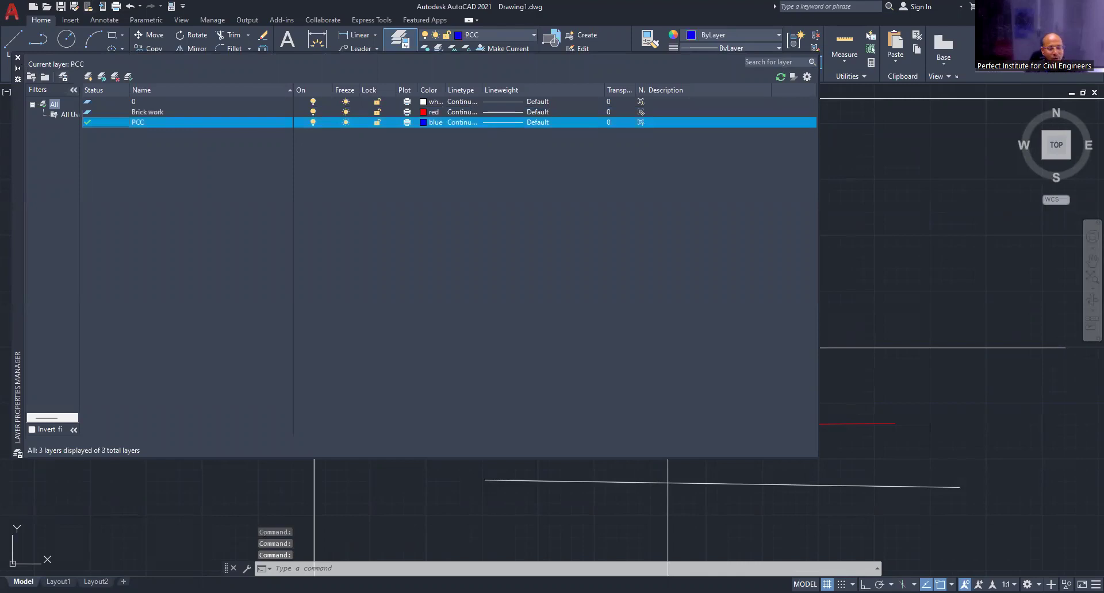
pyautogui.click(17, 58)
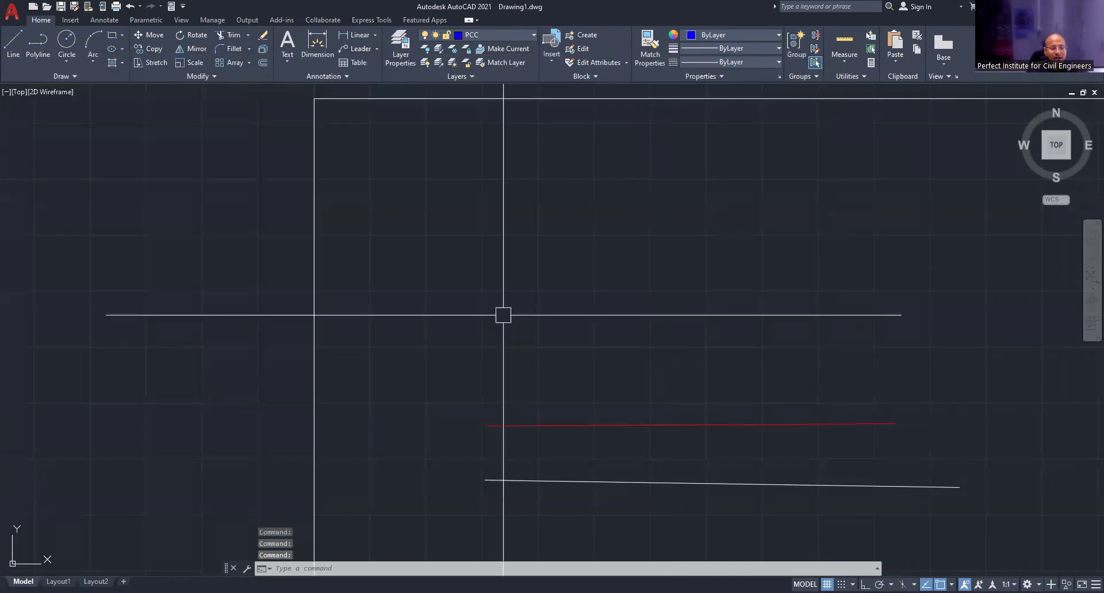
# - Draw a blue horizontal PCC line above the red Brick work line and frame both lines
pyautogui.scroll(2, 684, 406)
pyautogui.scroll(-2, 680, 404)
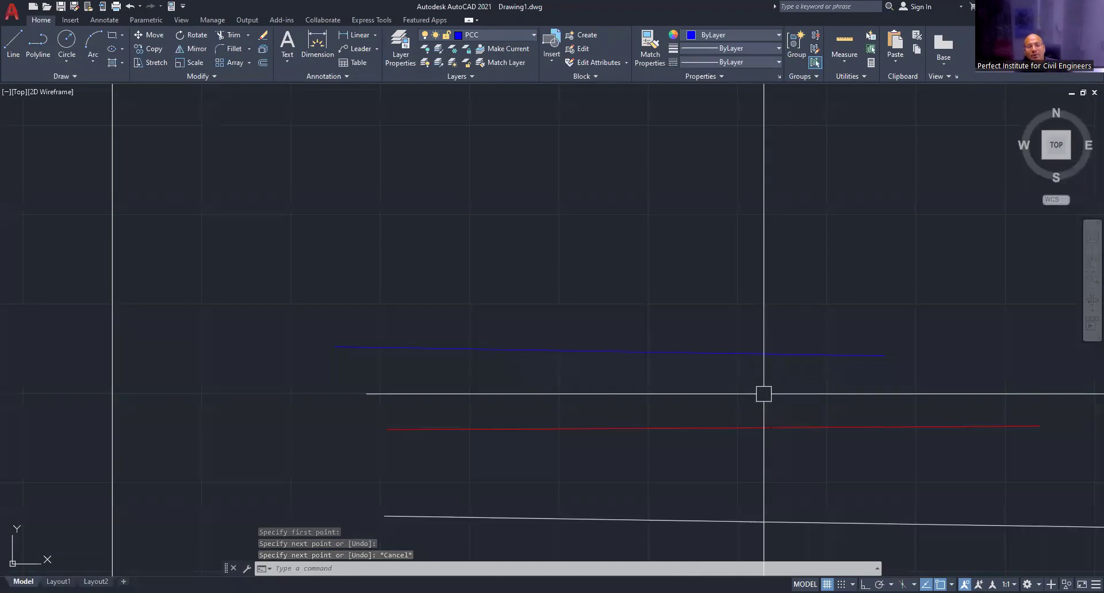
pyautogui.scroll(-2, 741, 308)
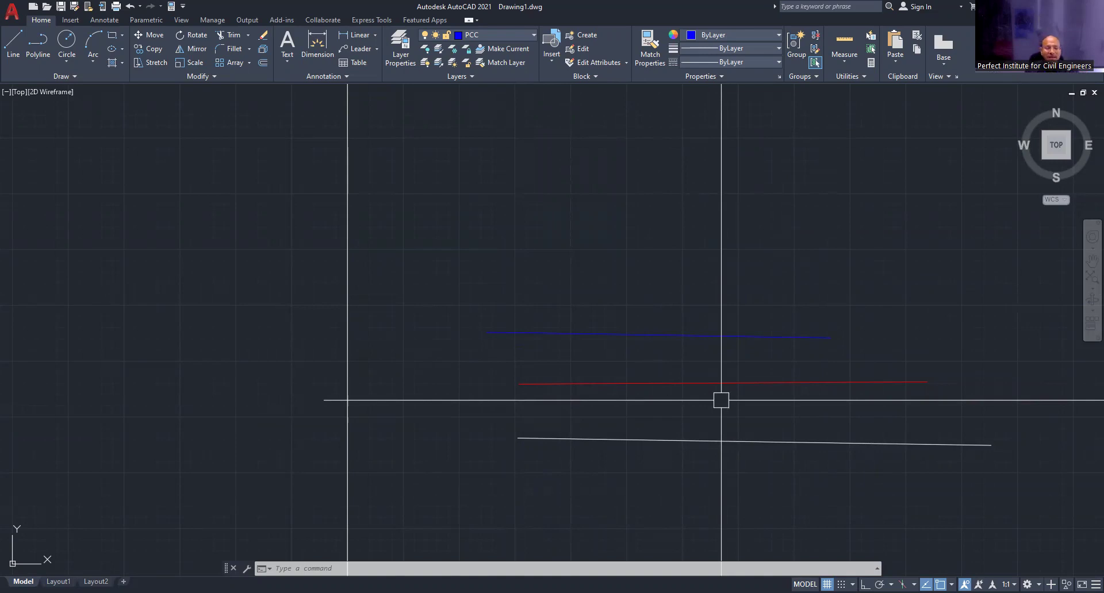
pyautogui.scroll(-2, 721, 401)
pyautogui.scroll(-2, 730, 390)
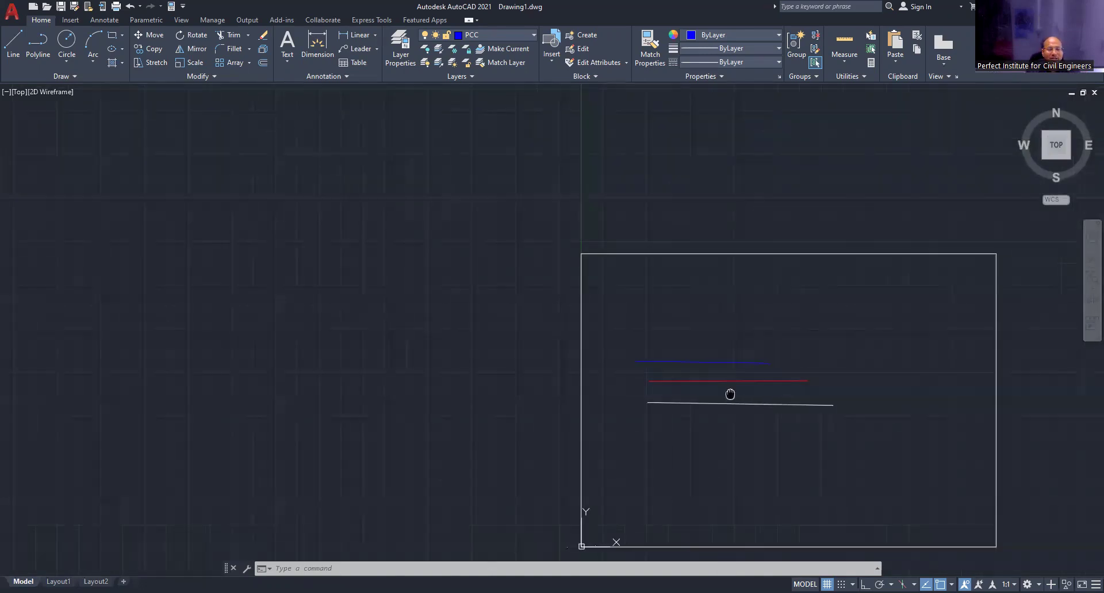
pyautogui.moveTo(730, 394); pyautogui.dragTo(696, 445, button='middle')
pyautogui.scroll(2, 683, 388)
pyautogui.moveTo(678, 387); pyautogui.dragTo(582, 385, button='middle')
pyautogui.moveTo(592, 333)
pyautogui.mouseDown(button='middle')
pyautogui.moveTo(670, 486)
pyautogui.moveTo(777, 398)
pyautogui.mouseUp(button='middle')
pyautogui.scroll(2, 774, 340)
pyautogui.moveTo(752, 436); pyautogui.dragTo(751, 482, button='middle')
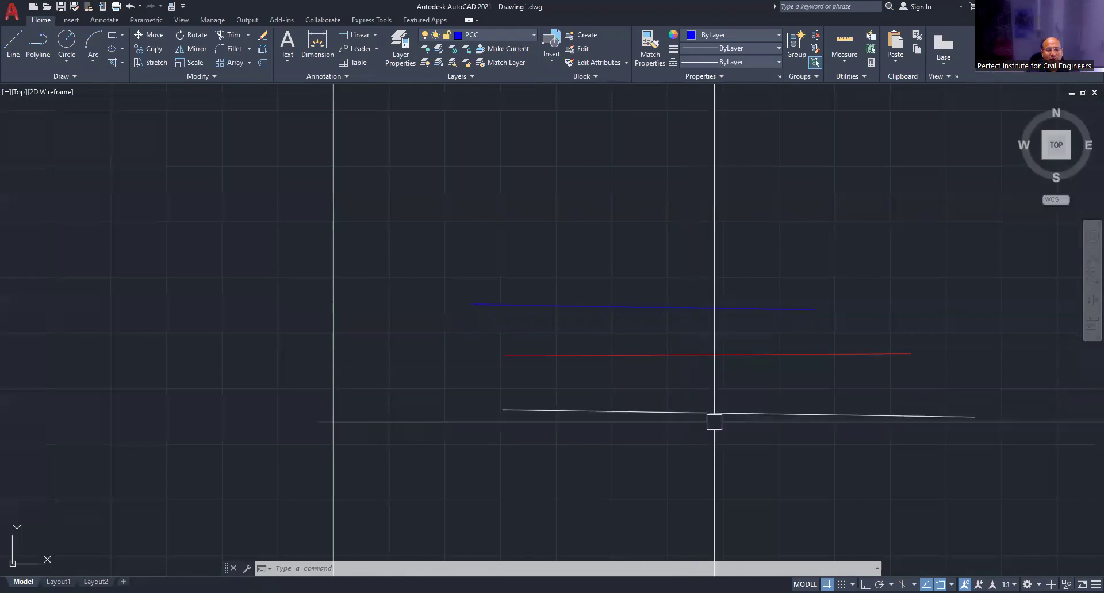
pyautogui.click(804, 413)
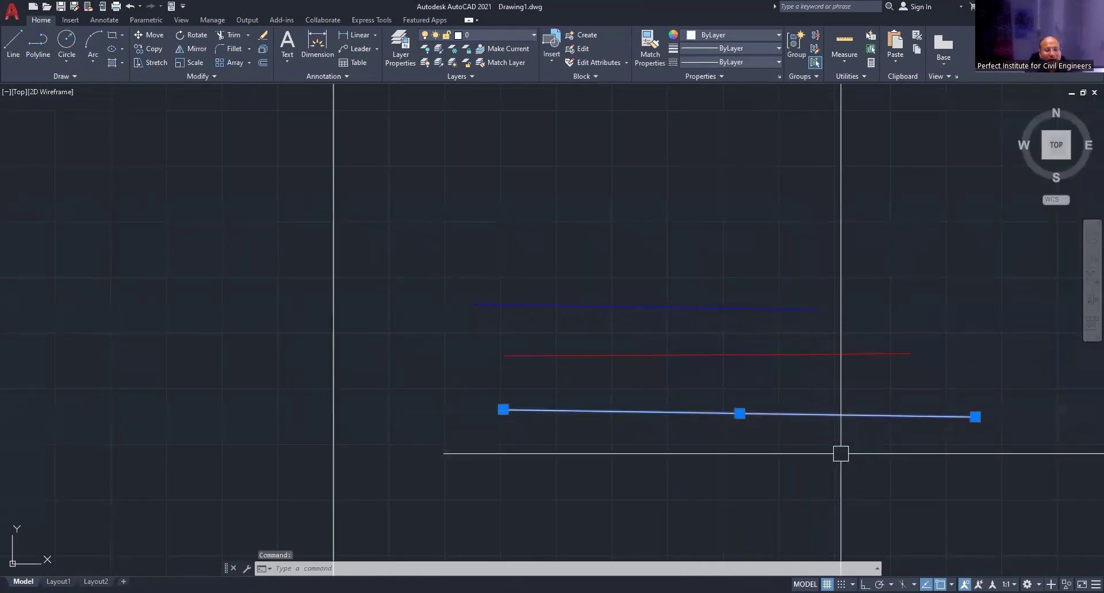
# - Use MA to copy the red line's properties onto the lower white line
pyautogui.press('Escape')
pyautogui.press('Escape')
pyautogui.press('Escape')
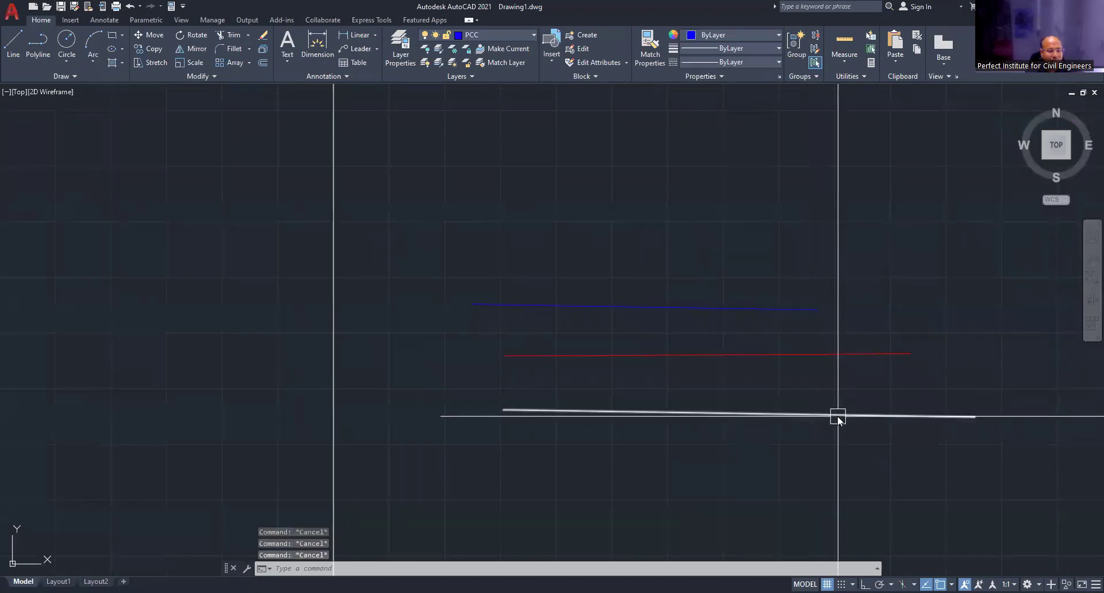
pyautogui.write('MA')
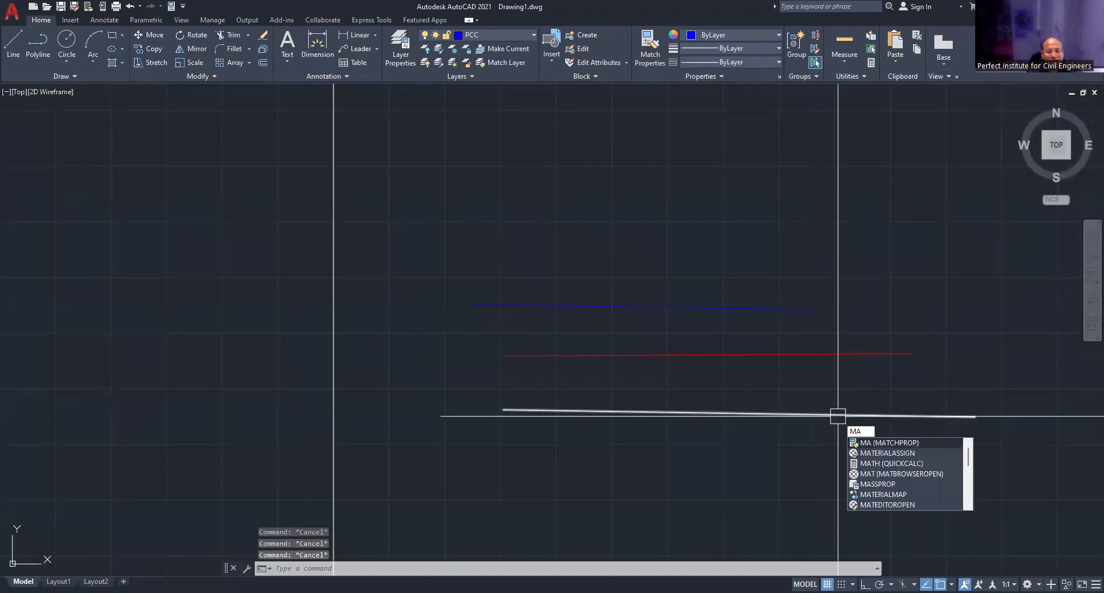
pyautogui.press('Return')
pyautogui.click(840, 355)
pyautogui.click(839, 413)
pyautogui.press('Escape')
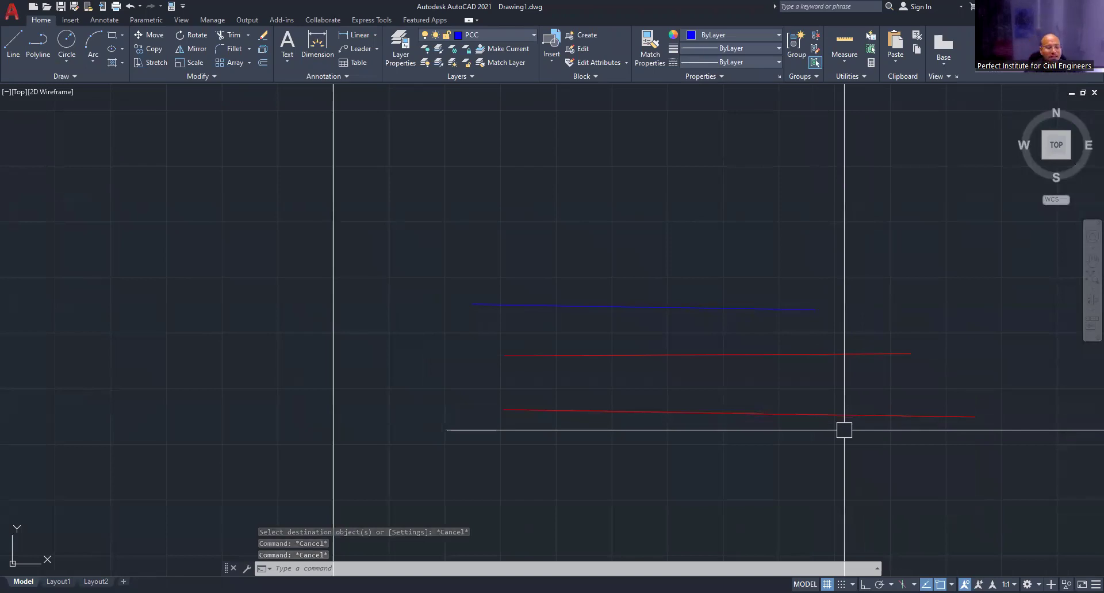
pyautogui.press('Escape')
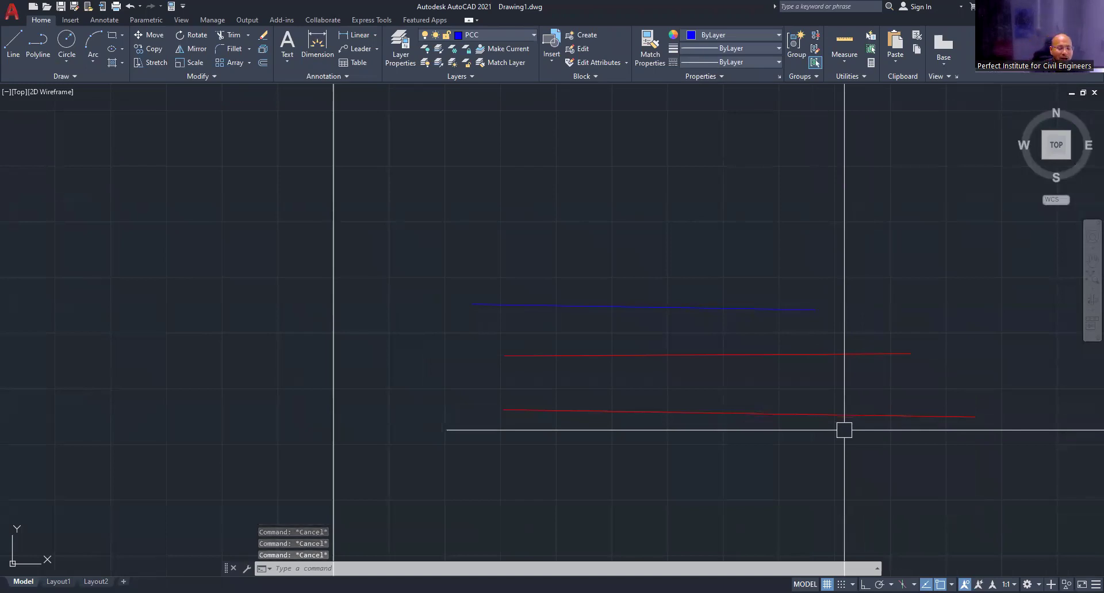
pyautogui.write('LA')
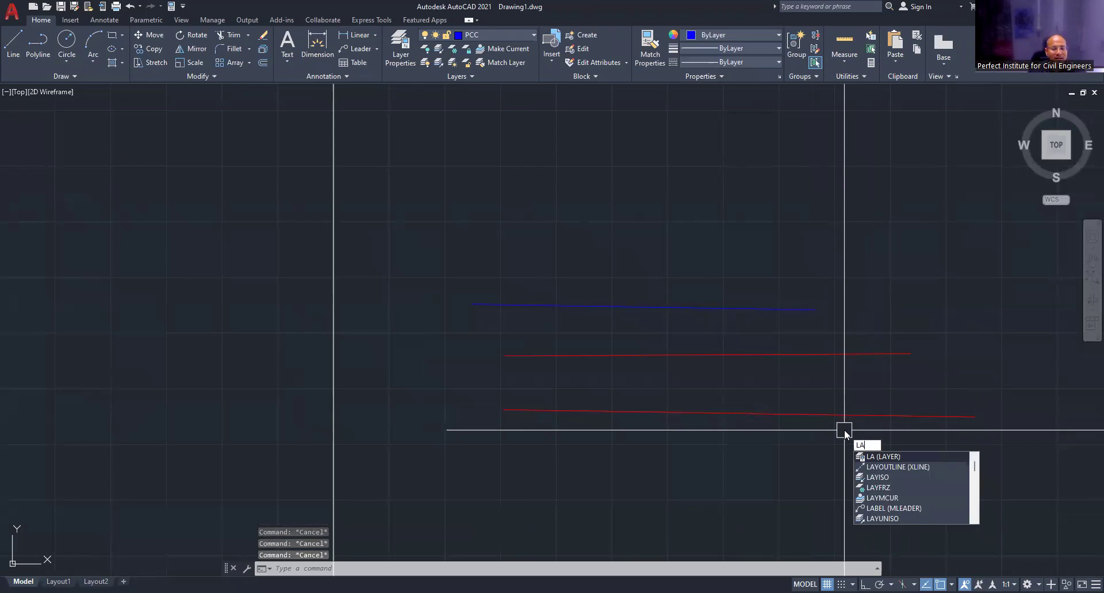
pyautogui.press('Return')
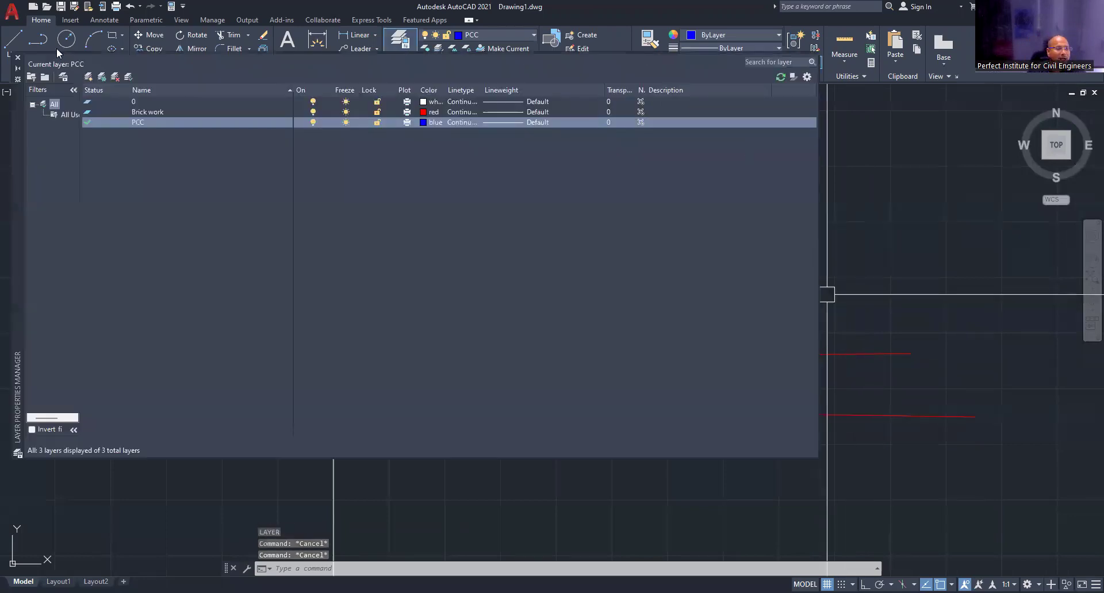
pyautogui.click(18, 57)
pyautogui.click(678, 412)
pyautogui.press('Escape')
pyautogui.press('Escape')
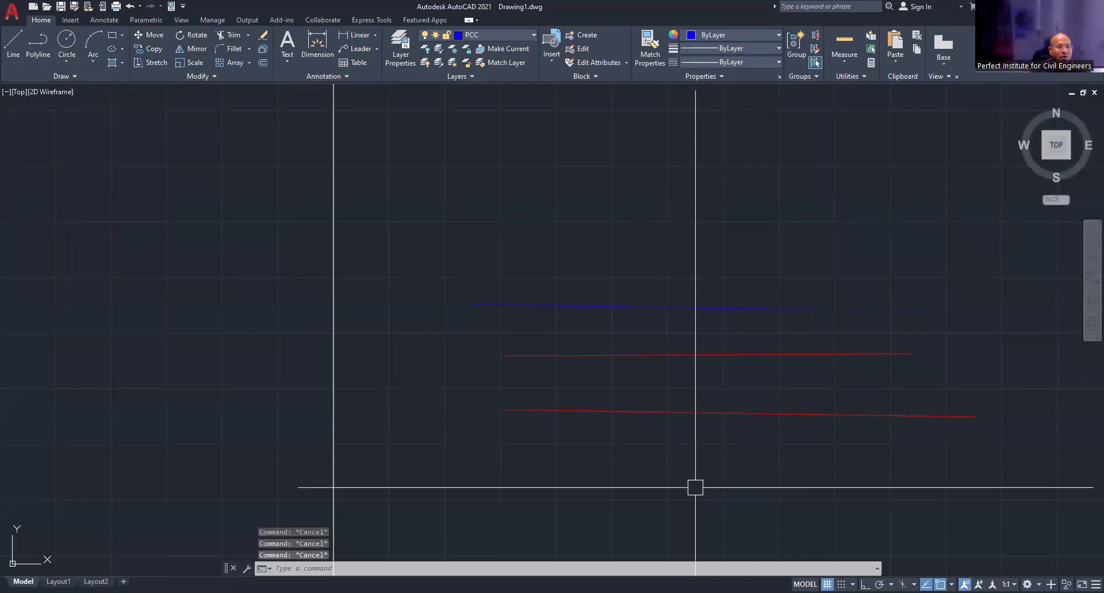
pyautogui.hotkey('ctrl', '1')
# - Select the lower red line and confirm in Properties that it sits on Brick work
pyautogui.click(584, 412)
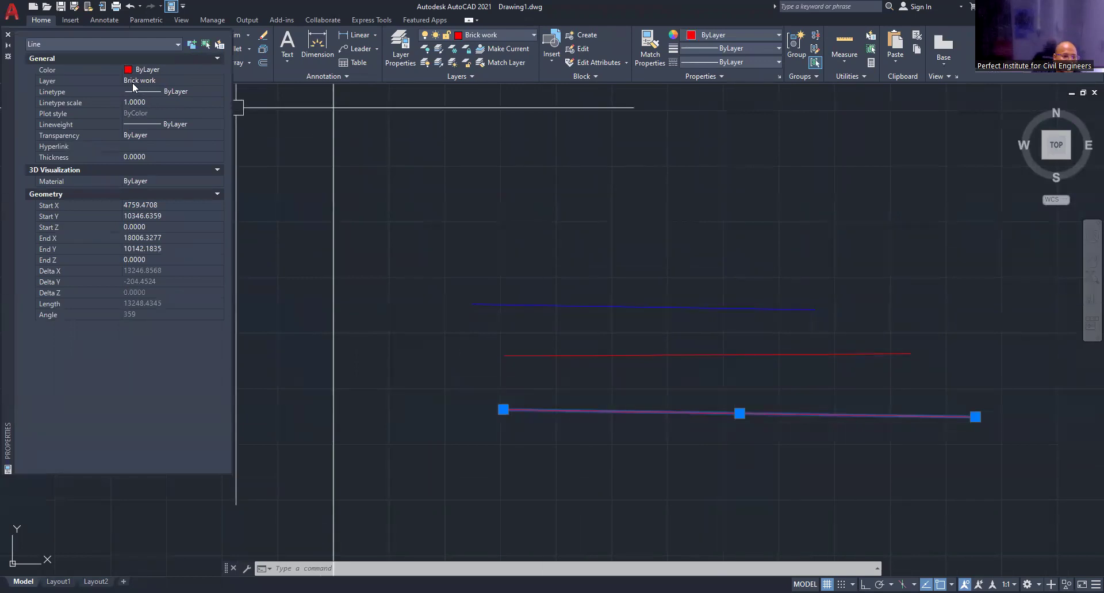
pyautogui.scroll(-2, 697, 308)
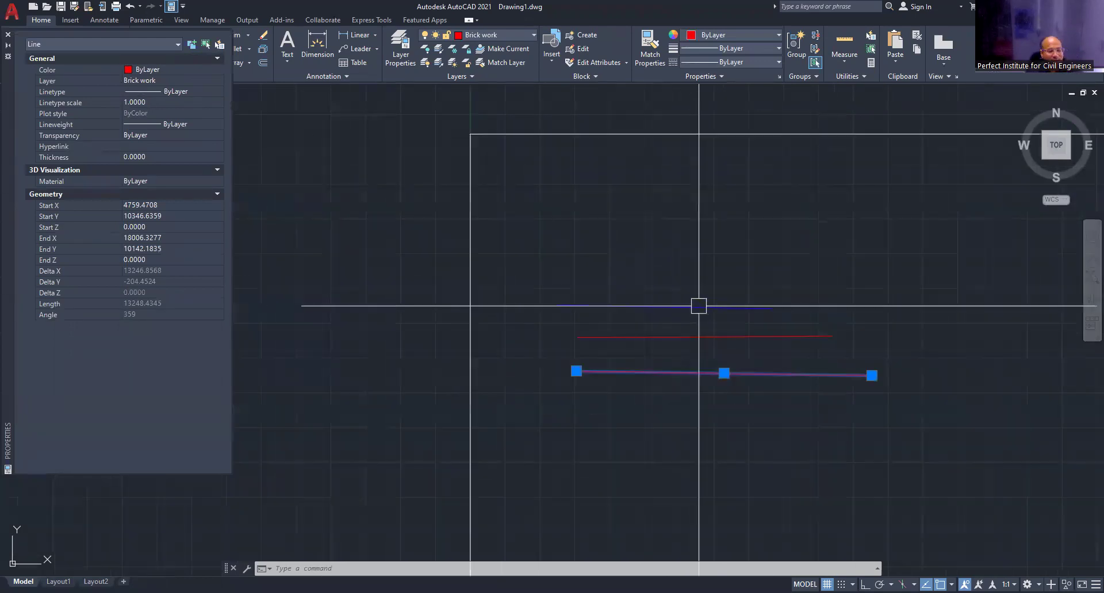
pyautogui.press('Escape')
pyautogui.press('Escape')
pyautogui.scroll(2, 576, 291)
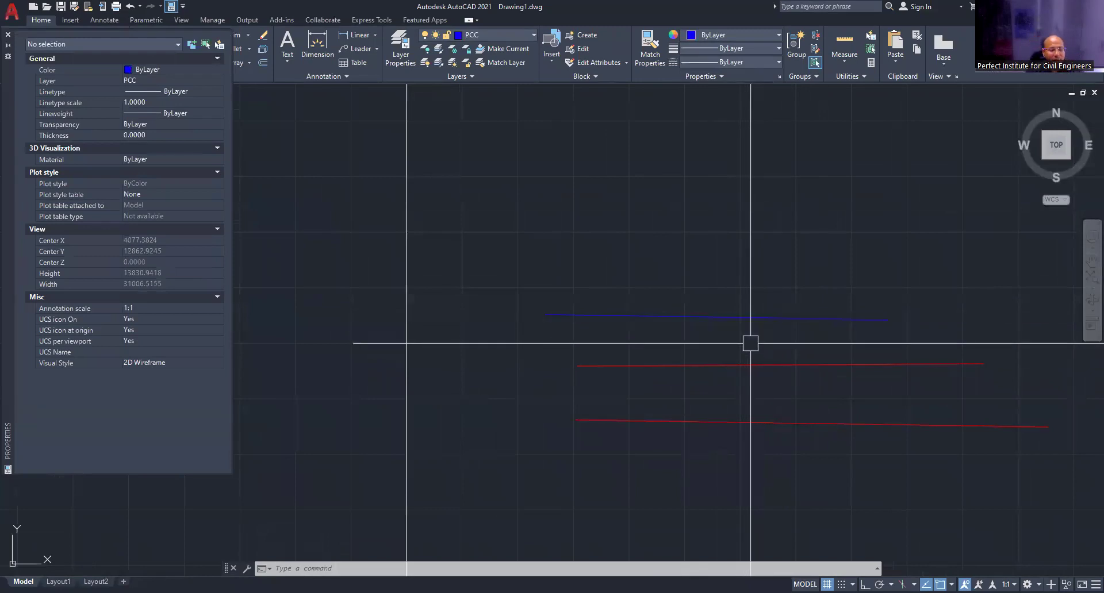
# - Use MA to move the upper blue PCC line onto the Brick work layer
pyautogui.write('MA')
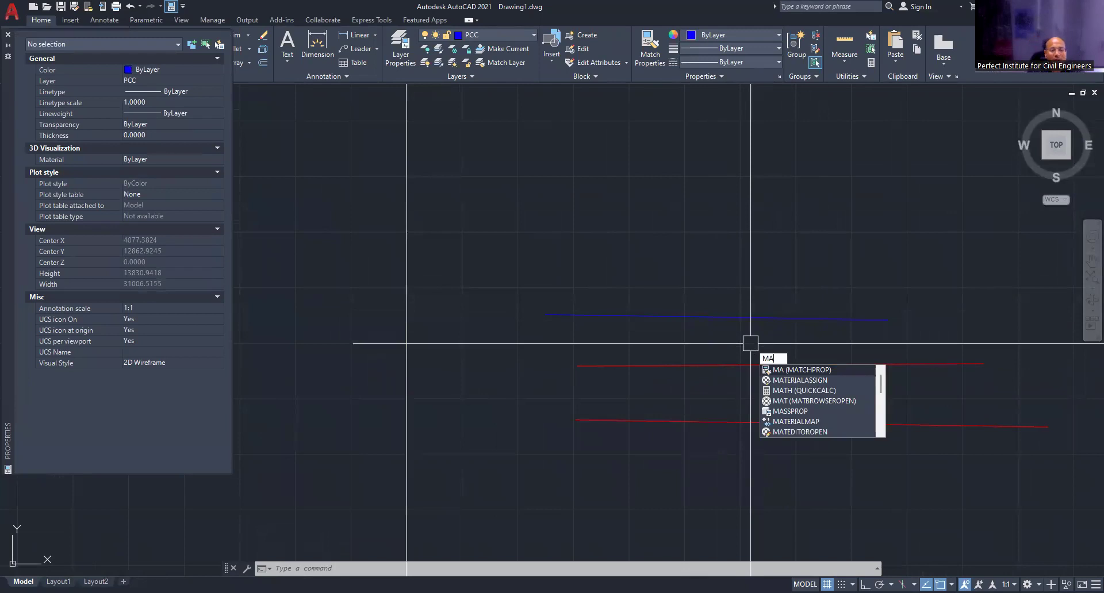
pyautogui.click(767, 265)
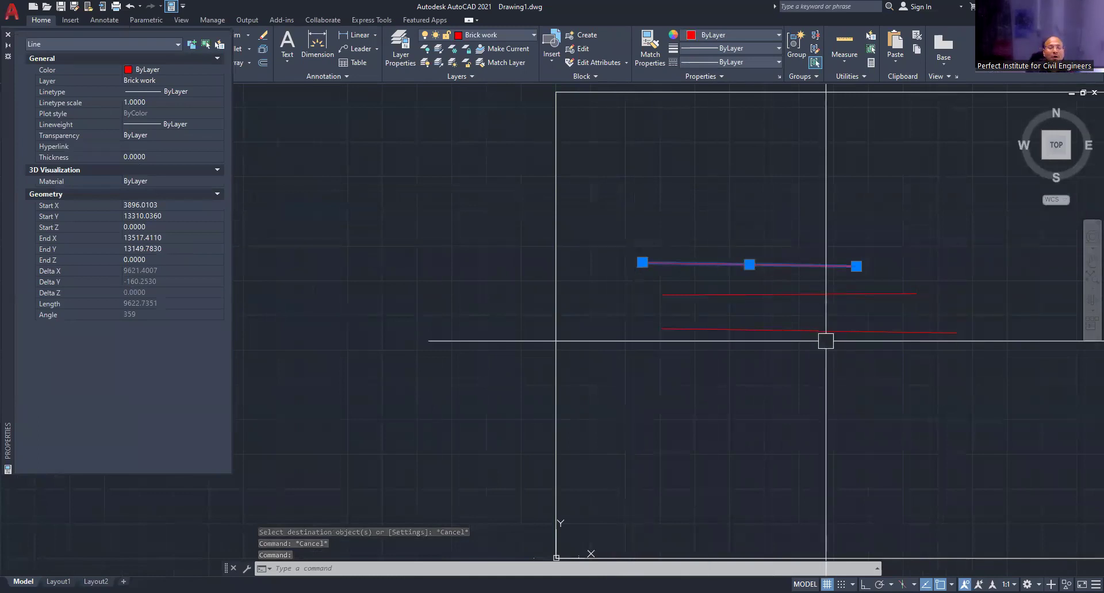
pyautogui.press('Escape')
pyautogui.press('Escape')
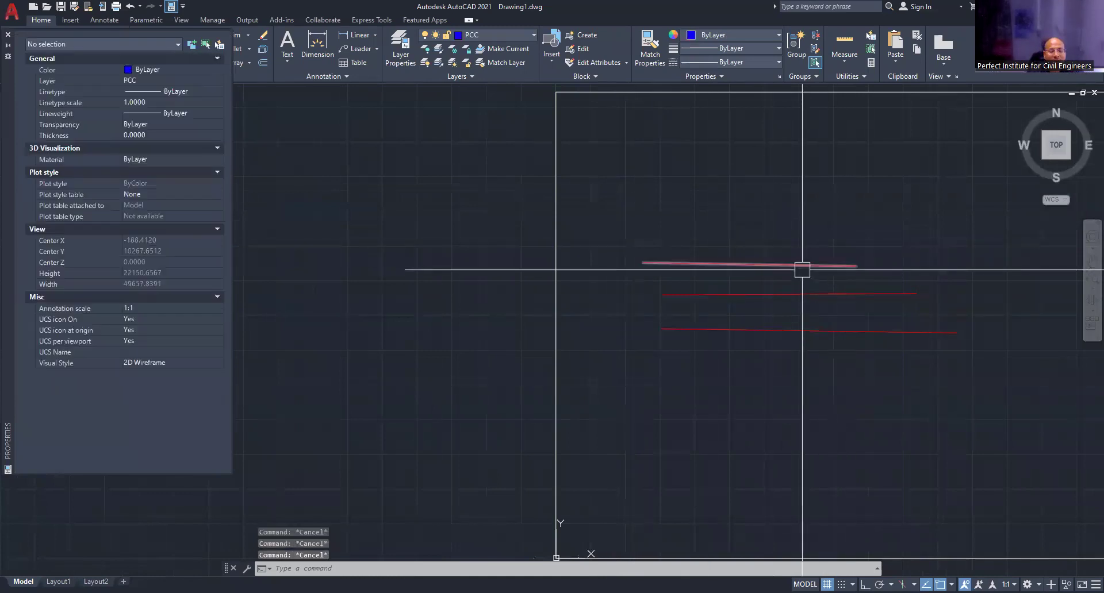
pyautogui.moveTo(778, 257); pyautogui.dragTo(763, 322, button='middle')
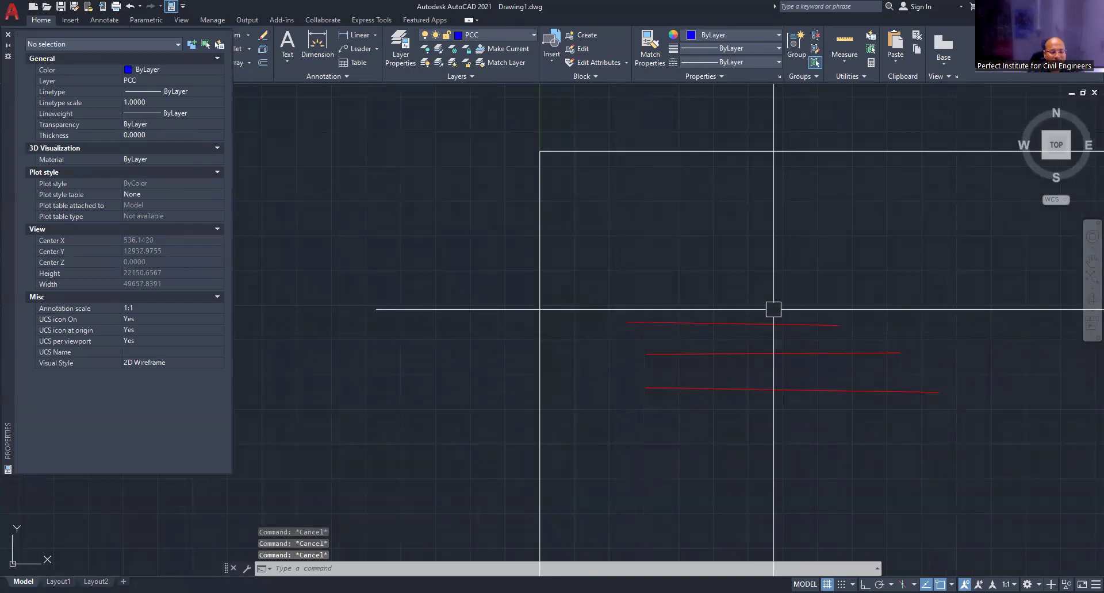
# - Erase the three red lines with a window selection, leaving the rectangle outline in view
pyautogui.write('e')
pyautogui.press('Return')
pyautogui.moveTo(805, 403); pyautogui.dragTo(716, 289)
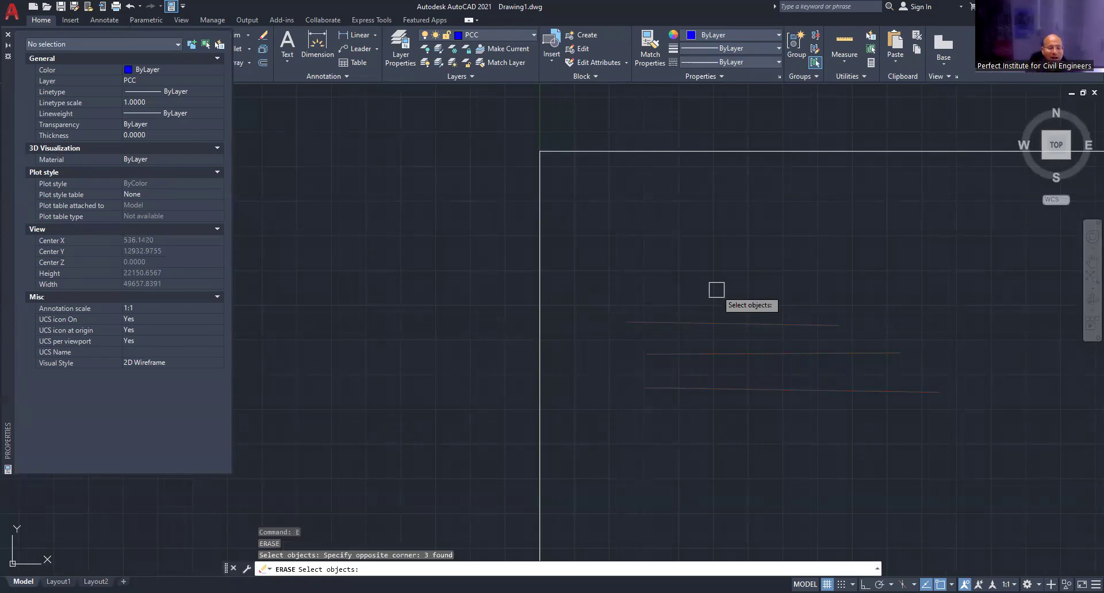
pyautogui.press('Return')
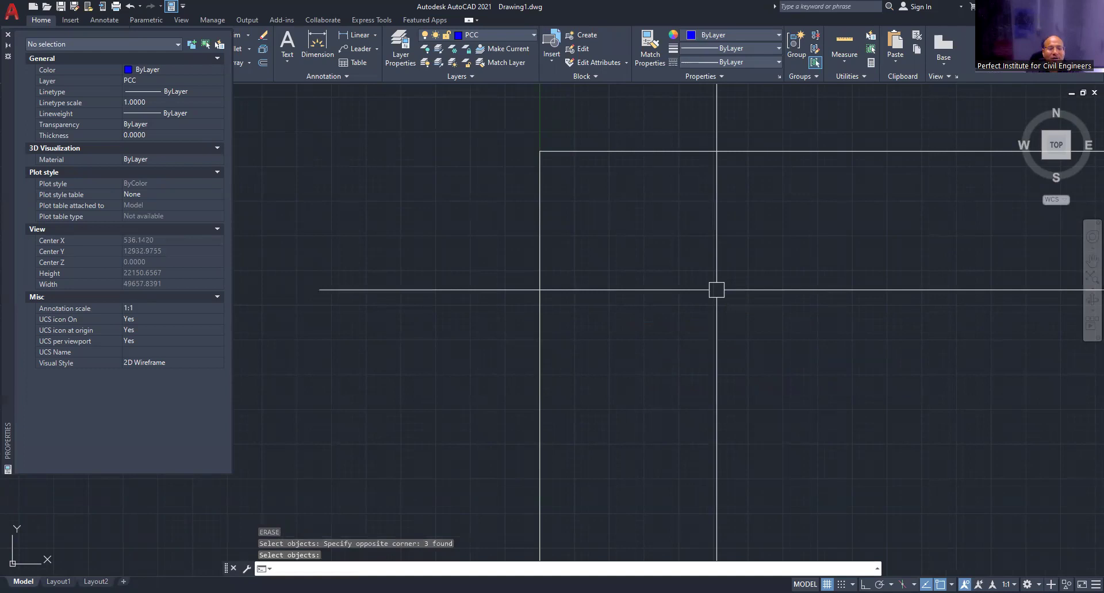
pyautogui.scroll(-2, 782, 322)
pyautogui.moveTo(785, 337); pyautogui.dragTo(692, 315, button='middle')
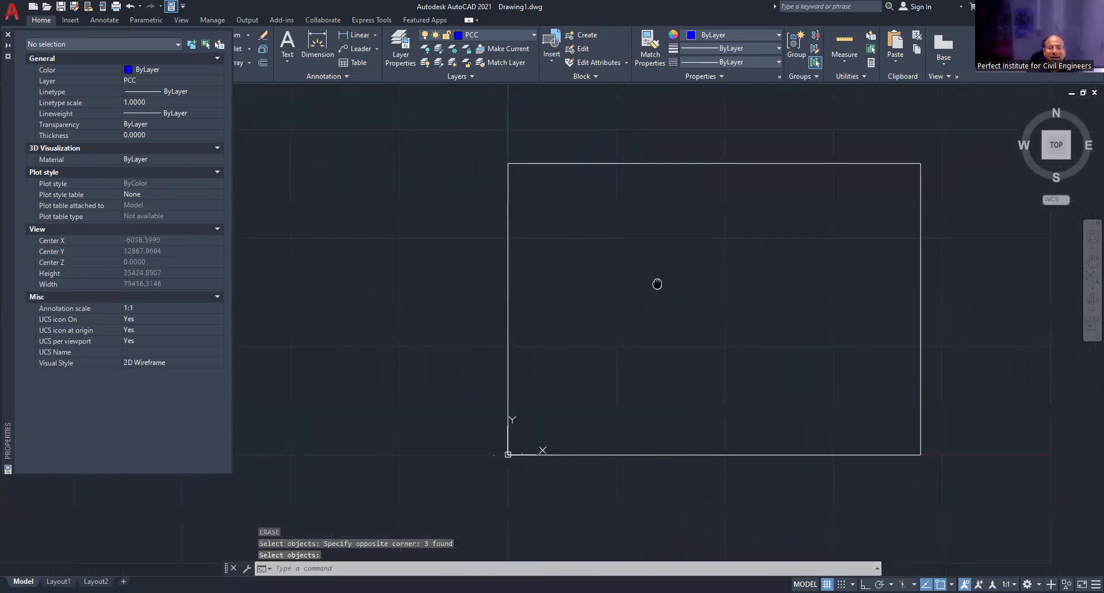
pyautogui.moveTo(692, 377); pyautogui.dragTo(797, 332, button='middle')
pyautogui.press('Escape')
pyautogui.press('Escape')
pyautogui.press('Escape')
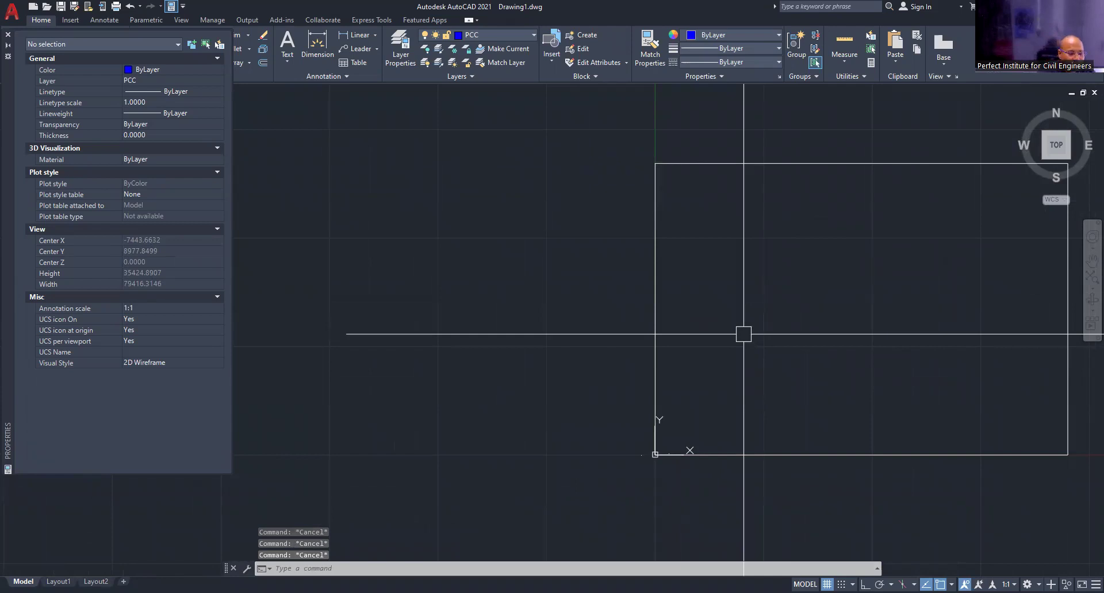
# - Start a vertical line with Ortho on, then cancel it unfinished
pyautogui.write('l')
pyautogui.press('Return')
pyautogui.click(716, 266)
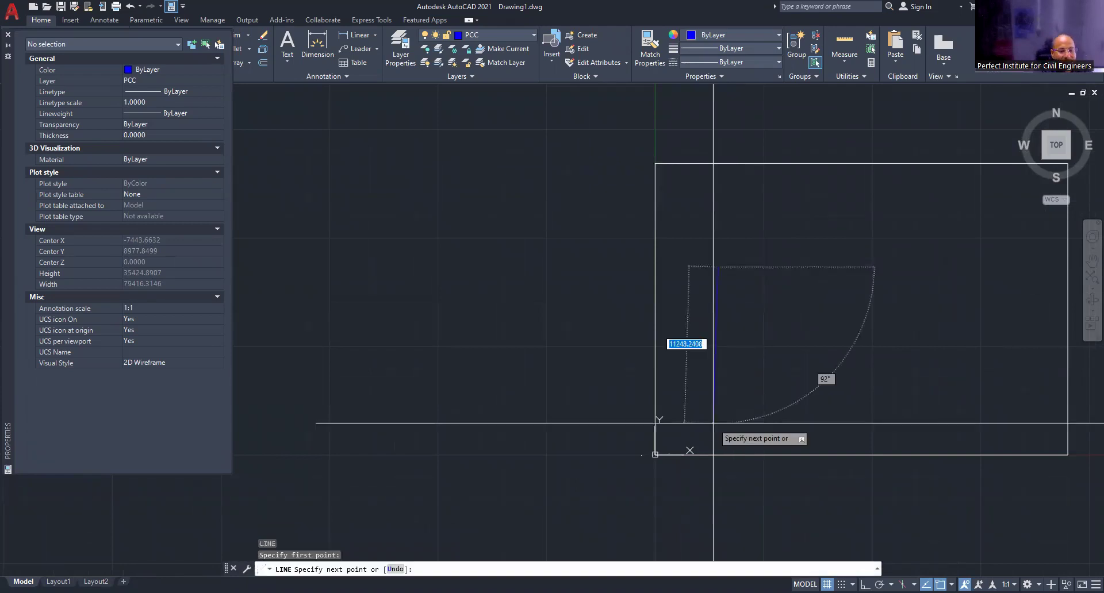
pyautogui.press('F8')
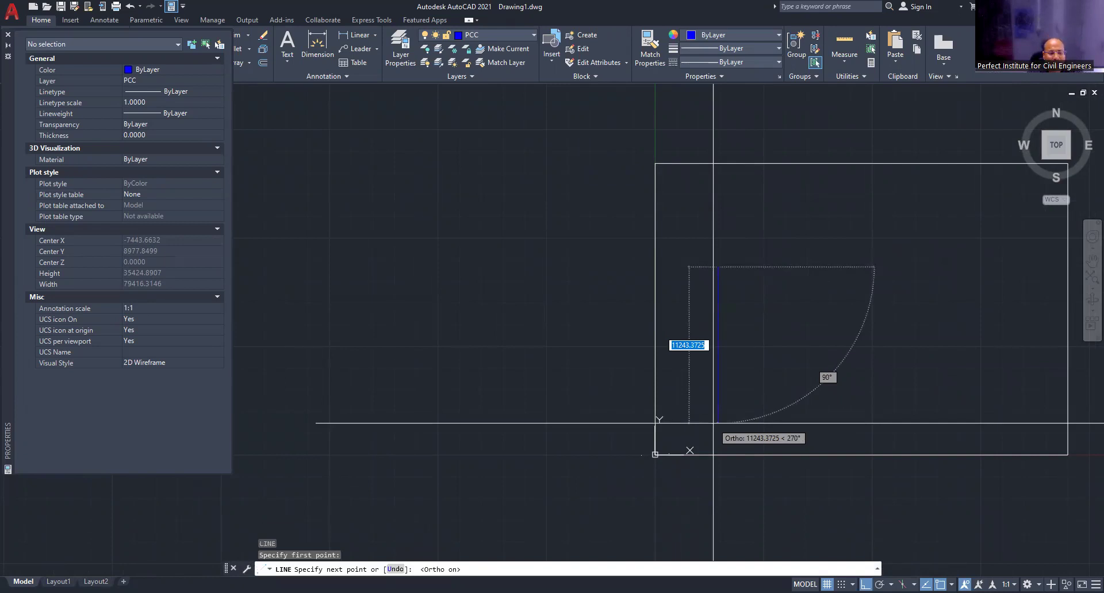
pyautogui.press('Escape')
pyautogui.press('Escape')
# - Reframe the view and begin offsetting the blue PCC line by 5000
pyautogui.scroll(3, 712, 344)
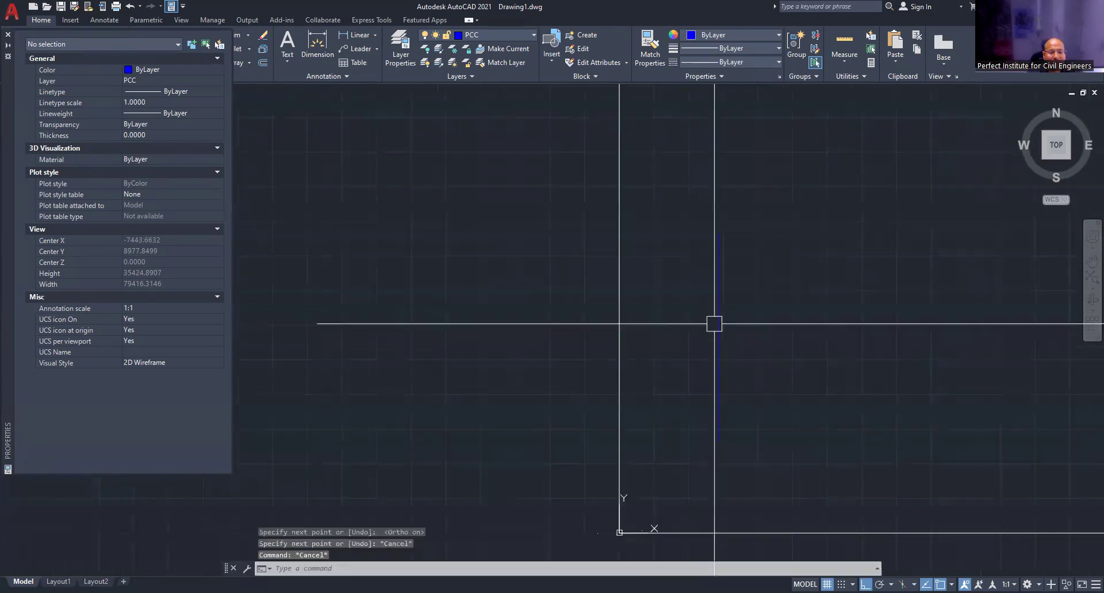
pyautogui.moveTo(846, 338); pyautogui.dragTo(744, 351, button='middle')
pyautogui.scroll(-2, 560, 359)
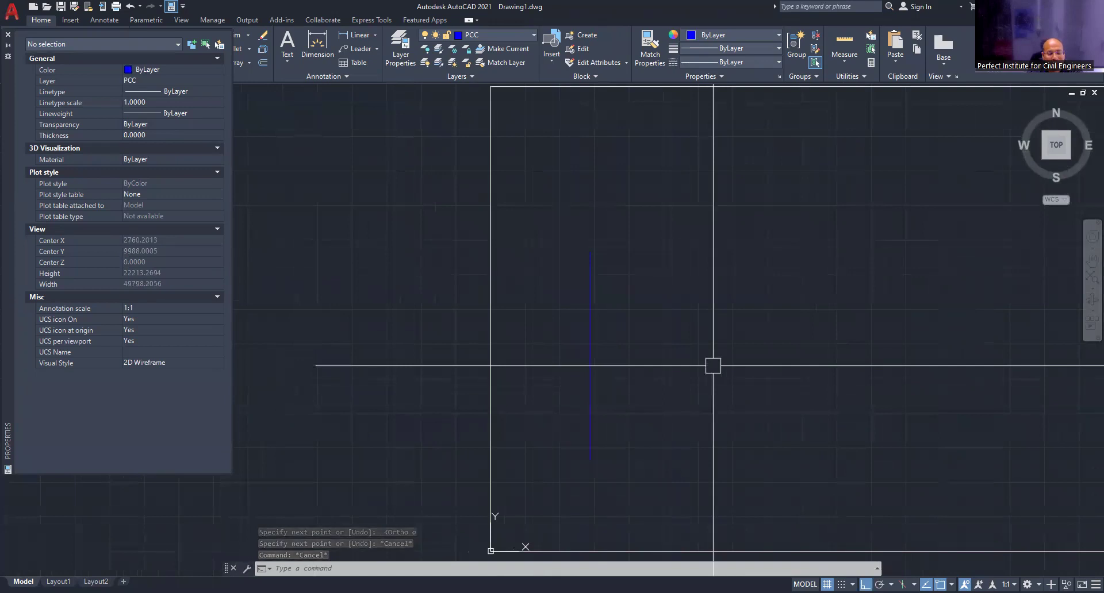
pyautogui.press('Escape')
pyautogui.press('Escape')
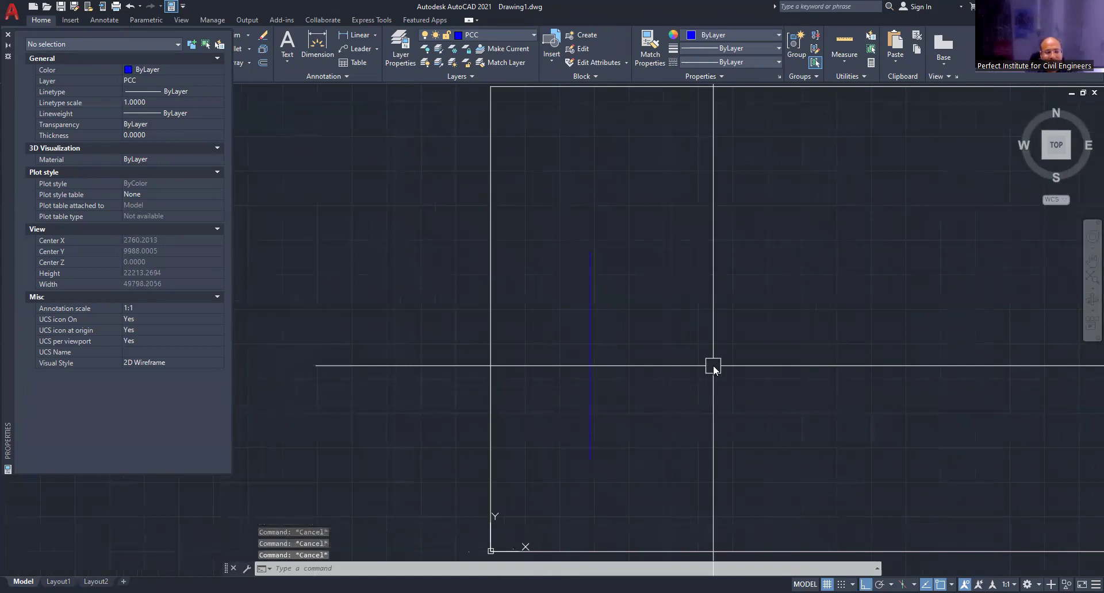
pyautogui.write('o')
pyautogui.press('Escape')
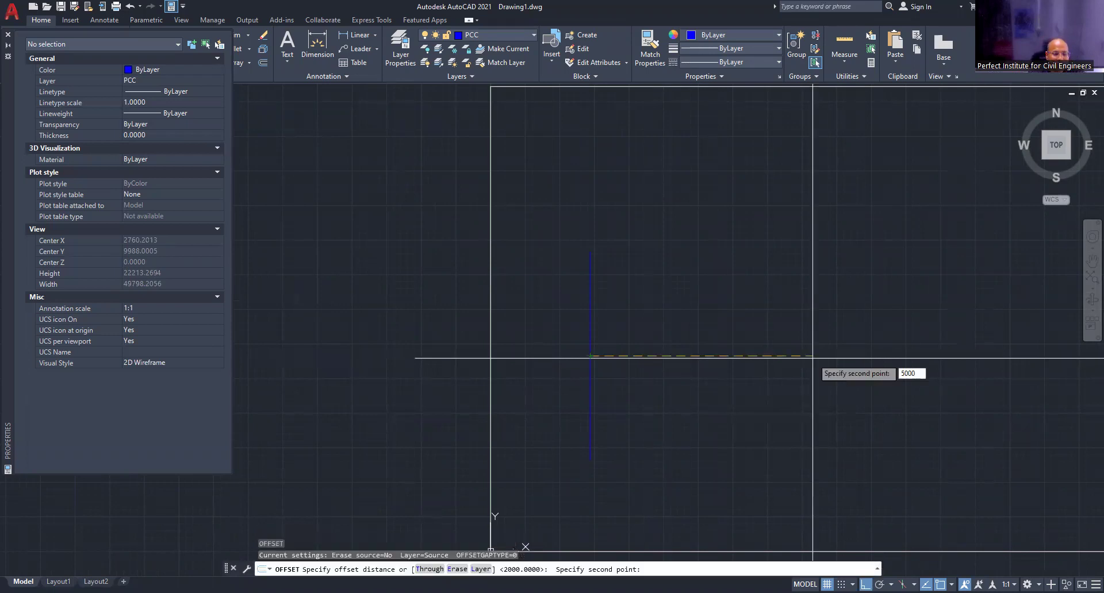
# - Offset the blue PCC line 5000 to the right
pyautogui.press('Return')
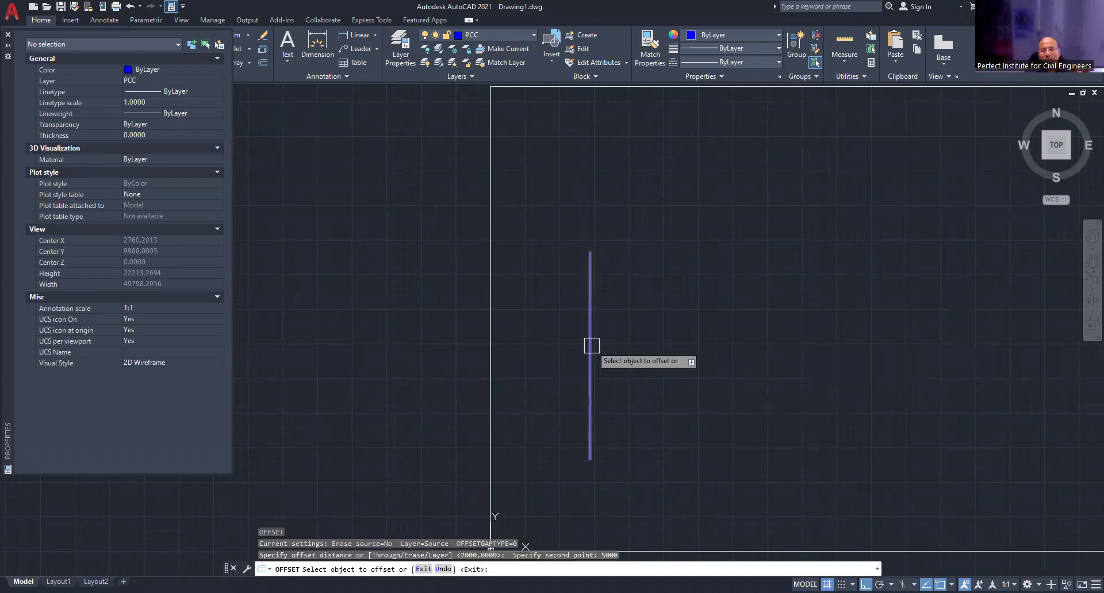
pyautogui.click(590, 345)
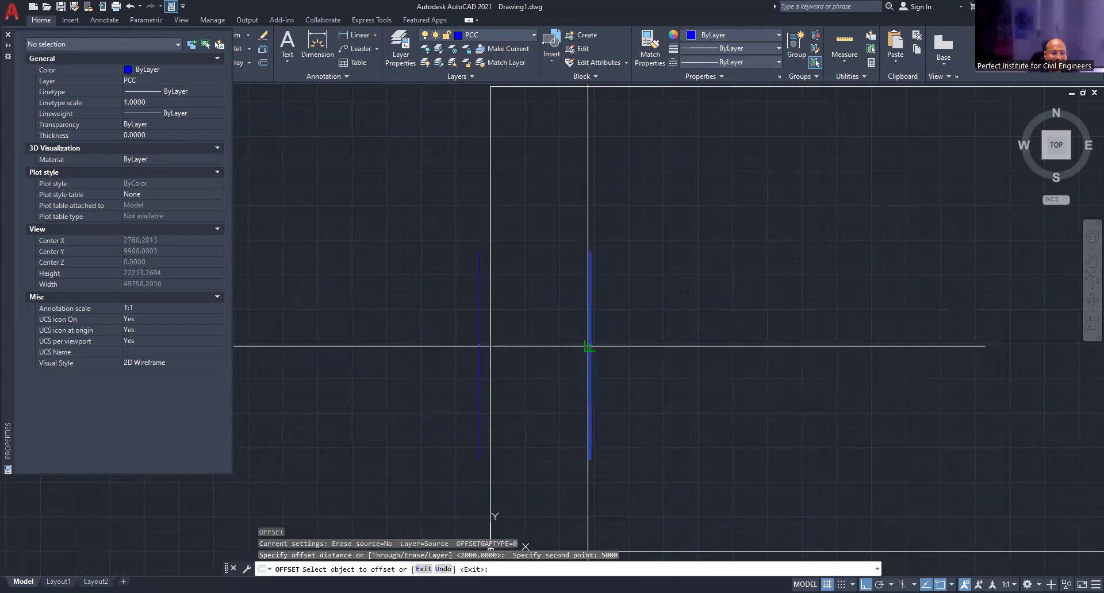
pyautogui.click(588, 346)
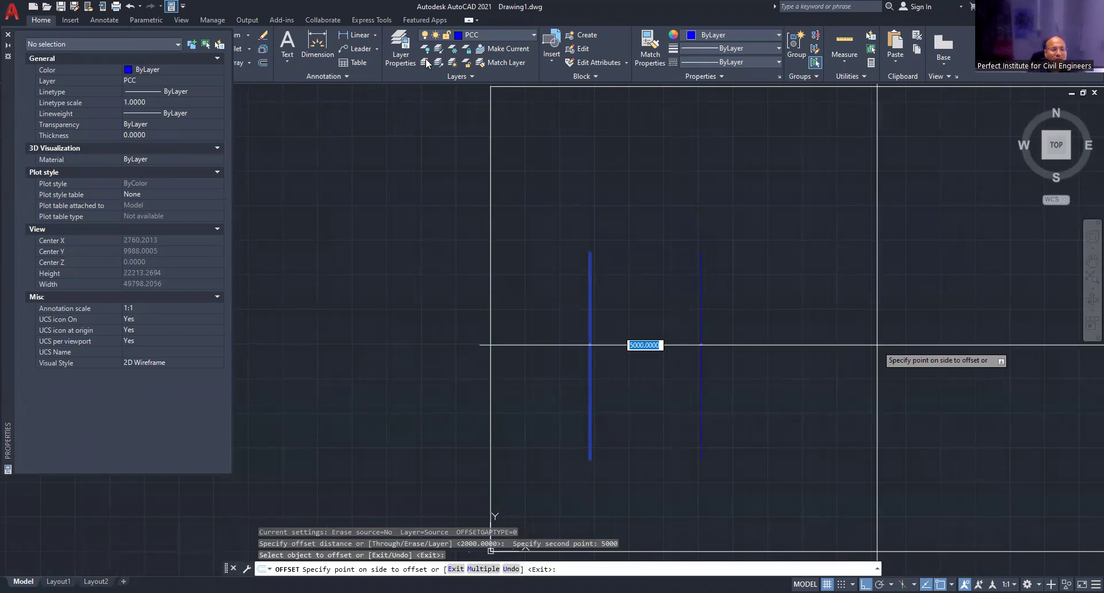
pyautogui.click(876, 344)
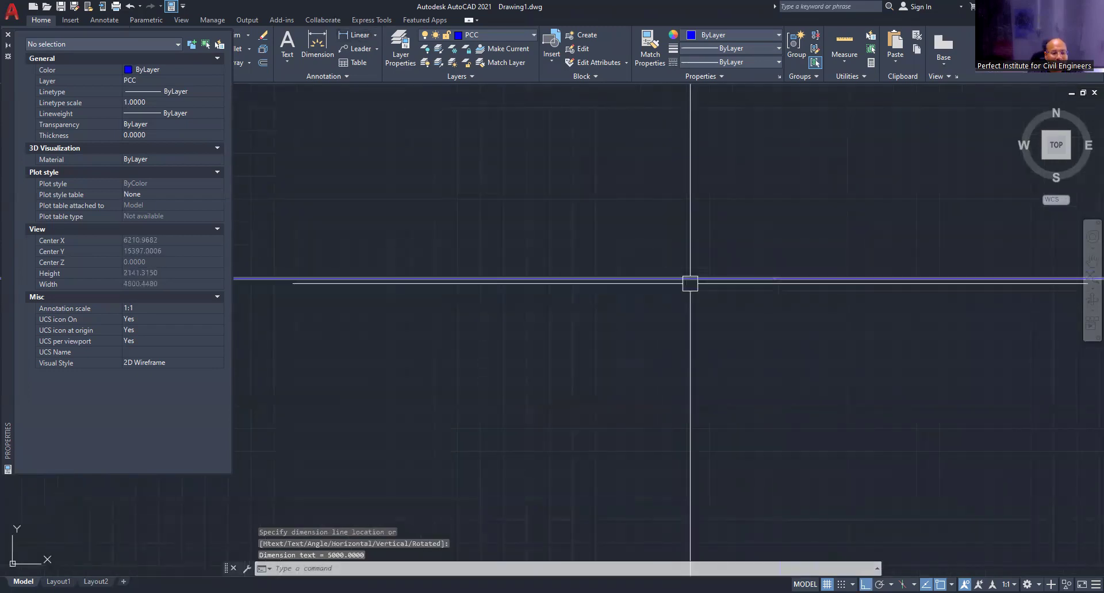
# - Select the 5000 dimension and zoom in and out to check it
pyautogui.click(690, 281)
pyautogui.scroll(3, 689, 279)
pyautogui.scroll(1, 785, 281)
pyautogui.scroll(-1, 722, 178)
pyautogui.scroll(2, 778, 399)
pyautogui.scroll(-2, 804, 362)
pyautogui.press('Escape')
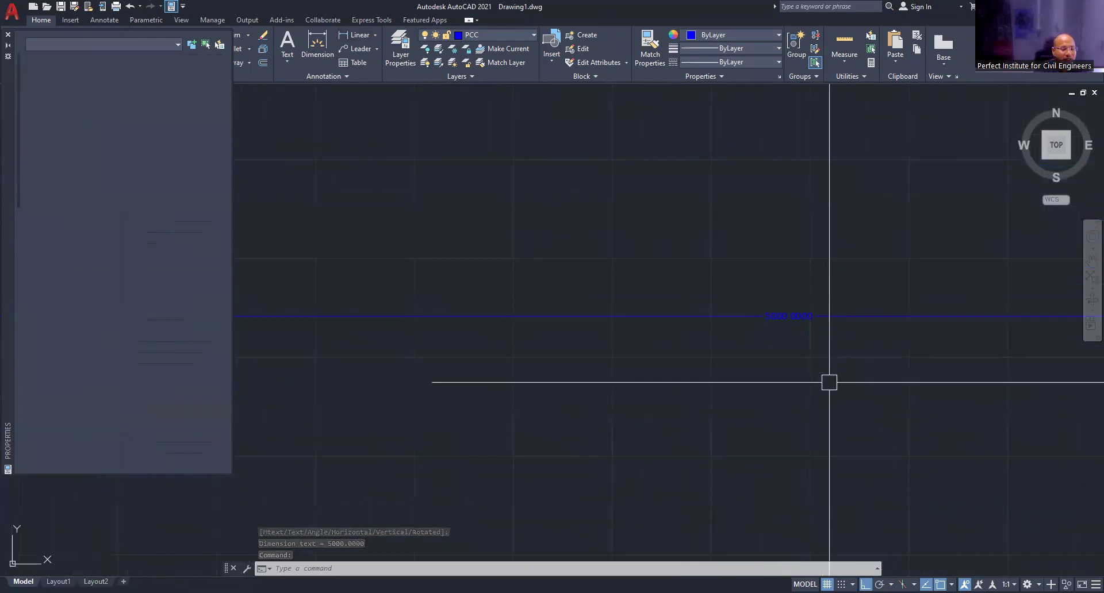
# - Set the Standard dimension style's text height to 100 so the label reads 5000.0000 clearly
pyautogui.press('Escape')
pyautogui.press('Escape')
pyautogui.press('Escape')
pyautogui.write('DI')
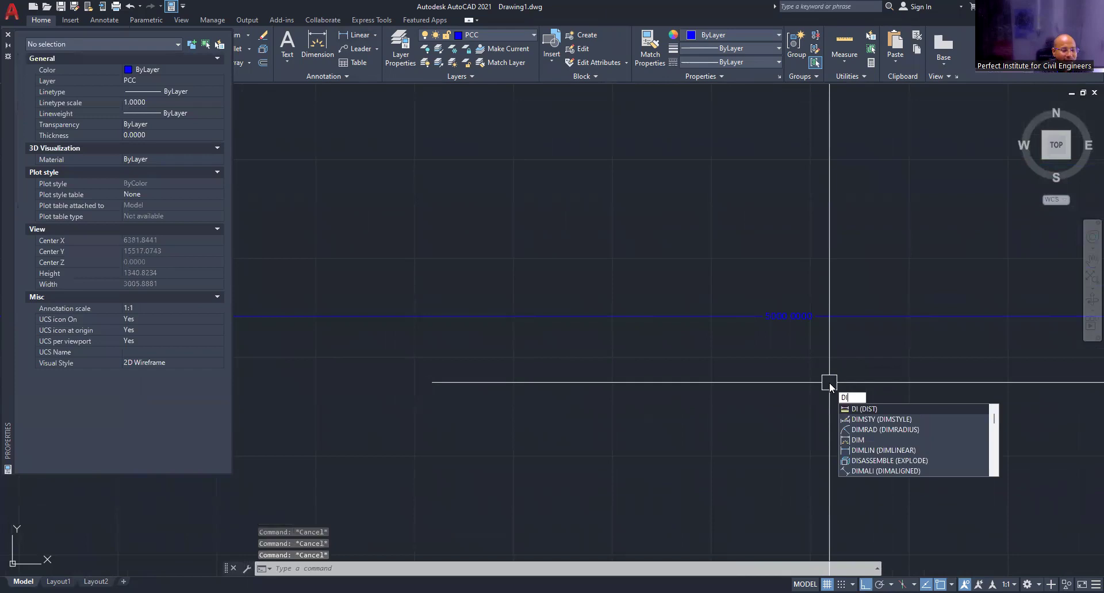
pyautogui.write('M')
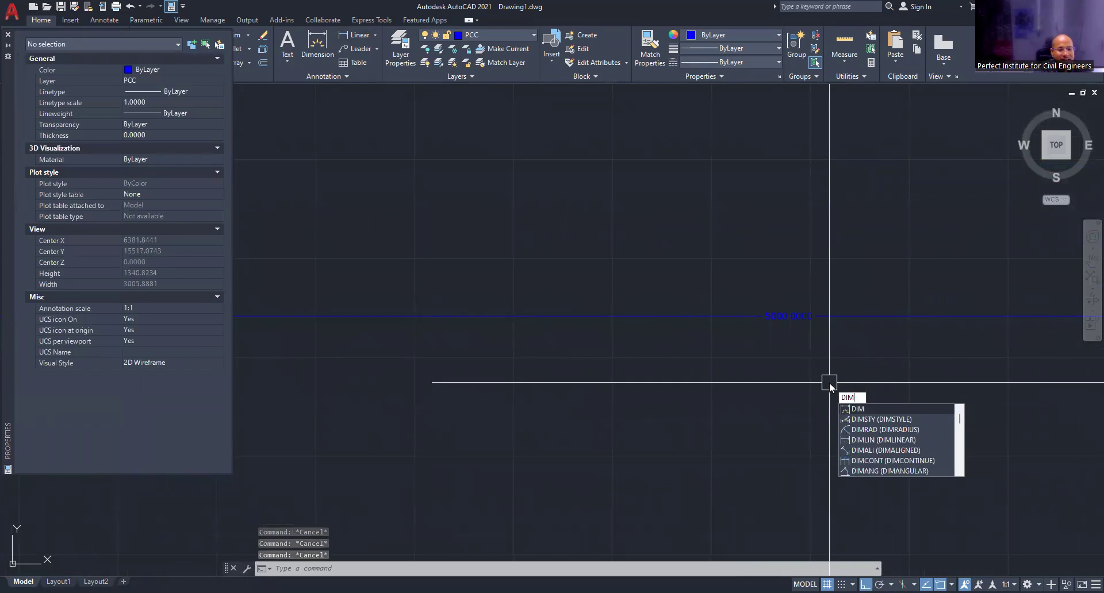
pyautogui.write('s')
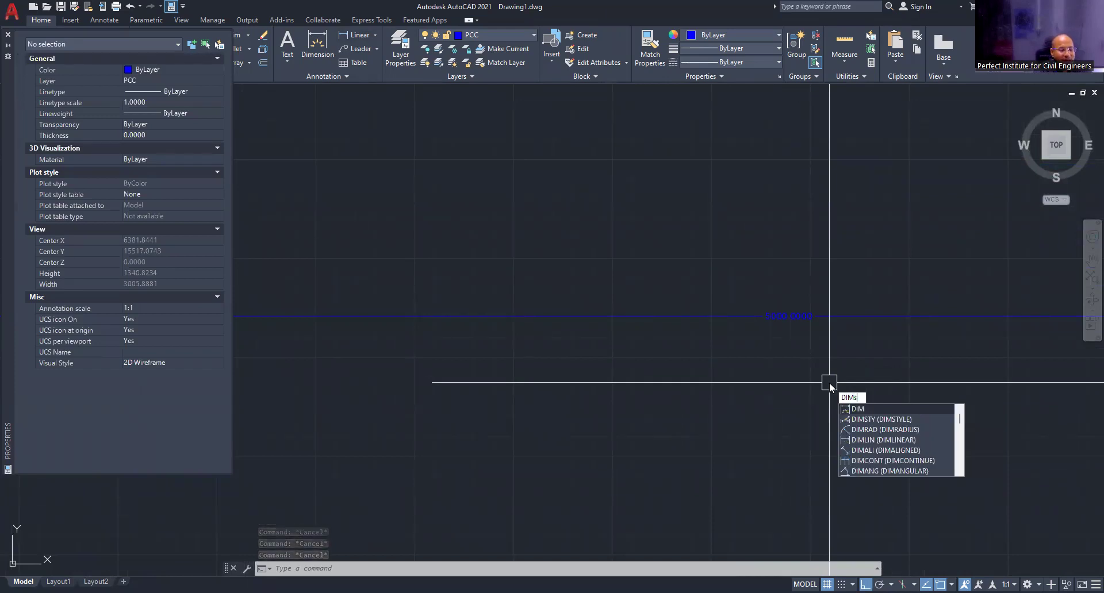
pyautogui.press('Return')
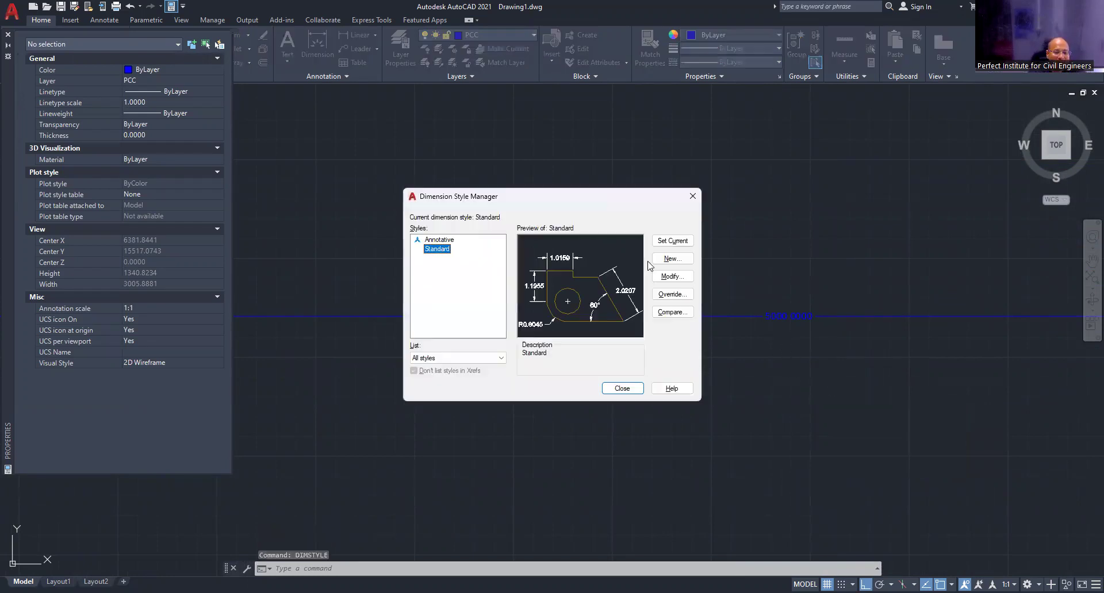
pyautogui.click(670, 276)
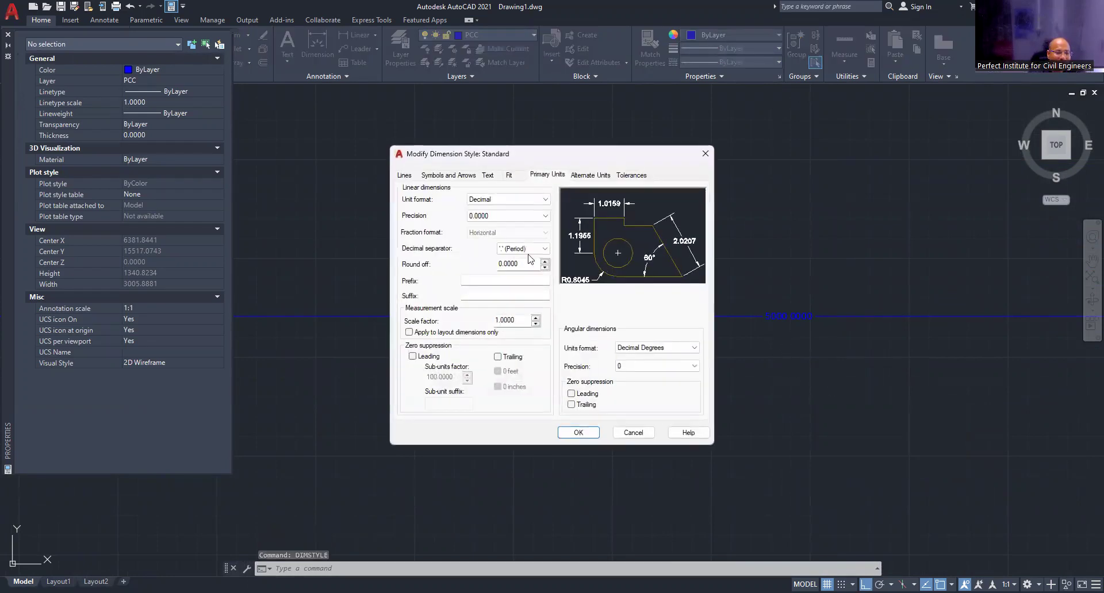
pyautogui.click(487, 175)
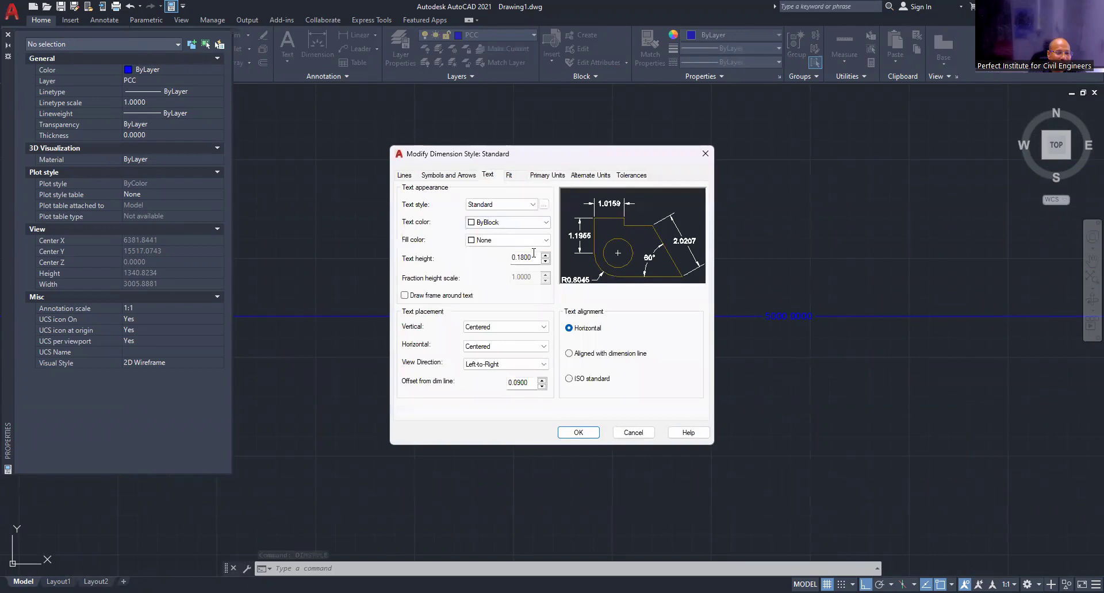
pyautogui.write('100')
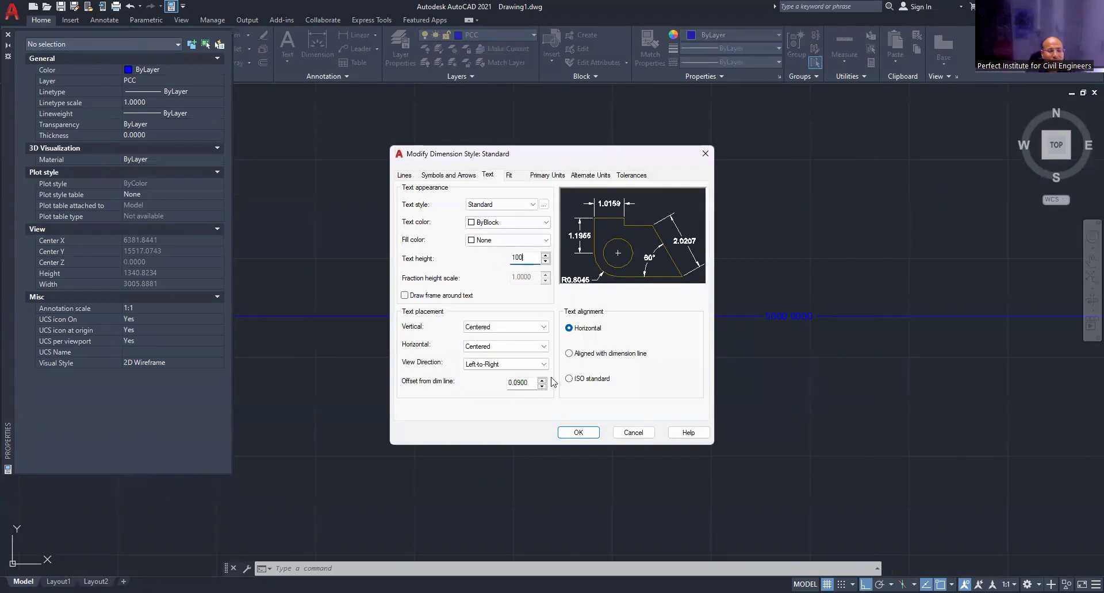
pyautogui.click(578, 434)
pyautogui.click(554, 387)
pyautogui.scroll(10, 683, 331)
pyautogui.scroll(2, 684, 330)
pyautogui.scroll(-8, 711, 355)
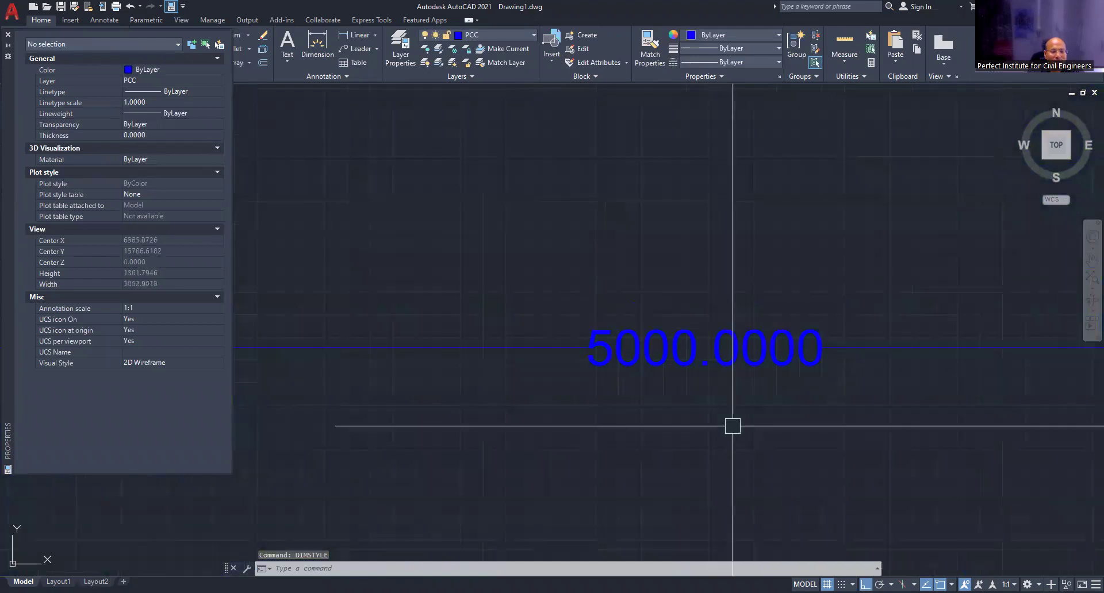
pyautogui.scroll(-2, 738, 419)
pyautogui.press('Escape')
pyautogui.moveTo(744, 414); pyautogui.dragTo(752, 304, button='middle')
pyautogui.scroll(-2, 759, 276)
pyautogui.scroll(2, 822, 256)
pyautogui.scroll(-4, 804, 333)
pyautogui.moveTo(805, 348); pyautogui.dragTo(719, 263, button='middle')
pyautogui.scroll(-2, 720, 281)
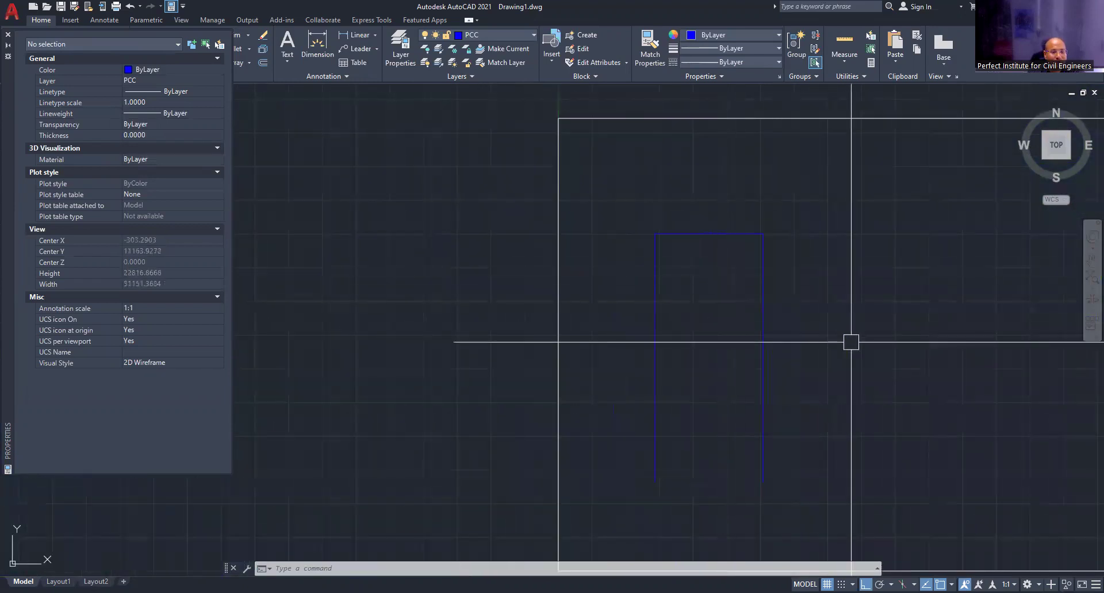
pyautogui.press('Escape')
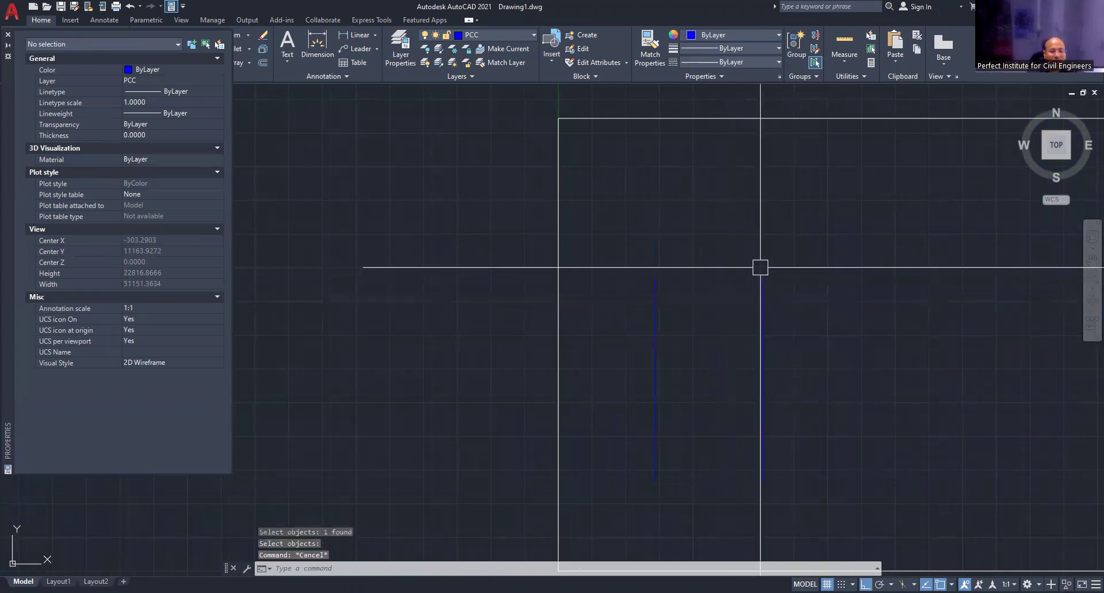
pyautogui.scroll(1, 760, 268)
pyautogui.scroll(3, 779, 290)
pyautogui.moveTo(778, 291); pyautogui.dragTo(834, 449, button='middle')
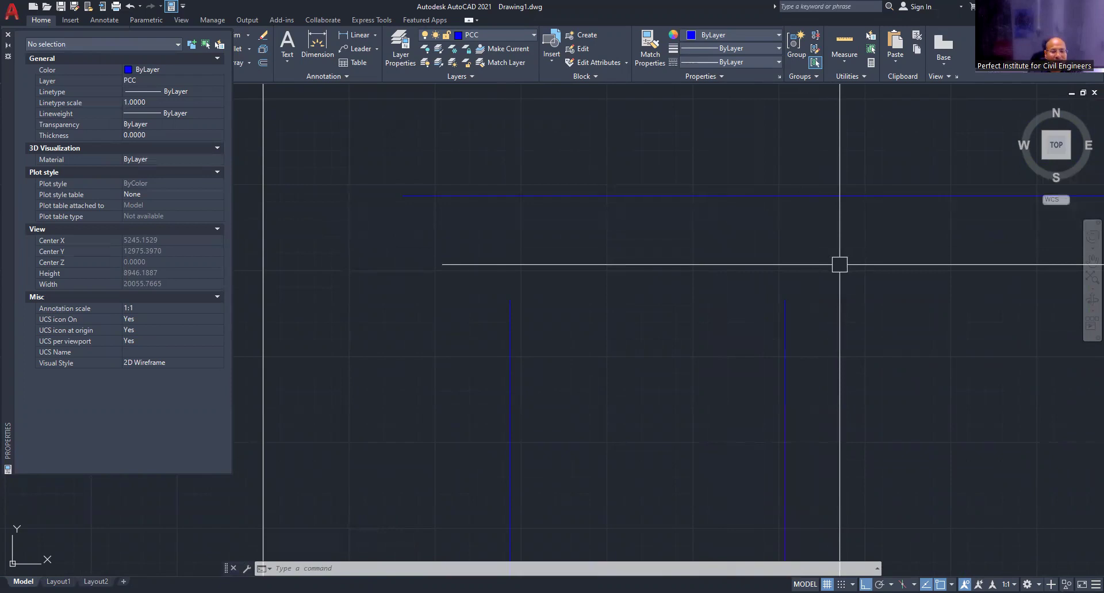
# - Extend the right and left vertical blue lines to the top line, then undo the extensions
pyautogui.write('ex')
pyautogui.press('Return')
pyautogui.click(786, 341)
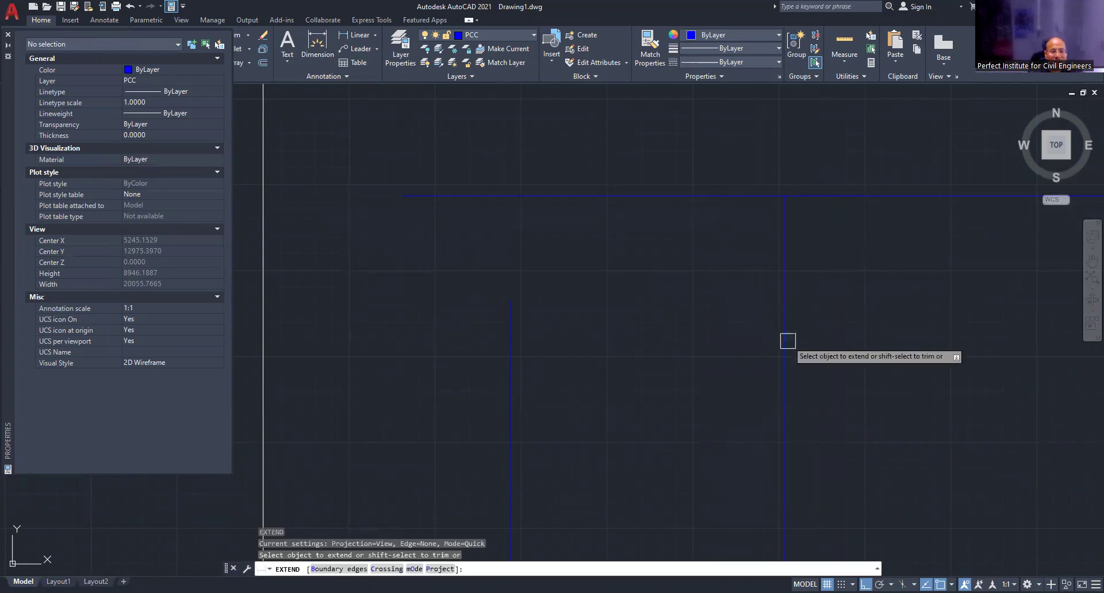
pyautogui.click(514, 332)
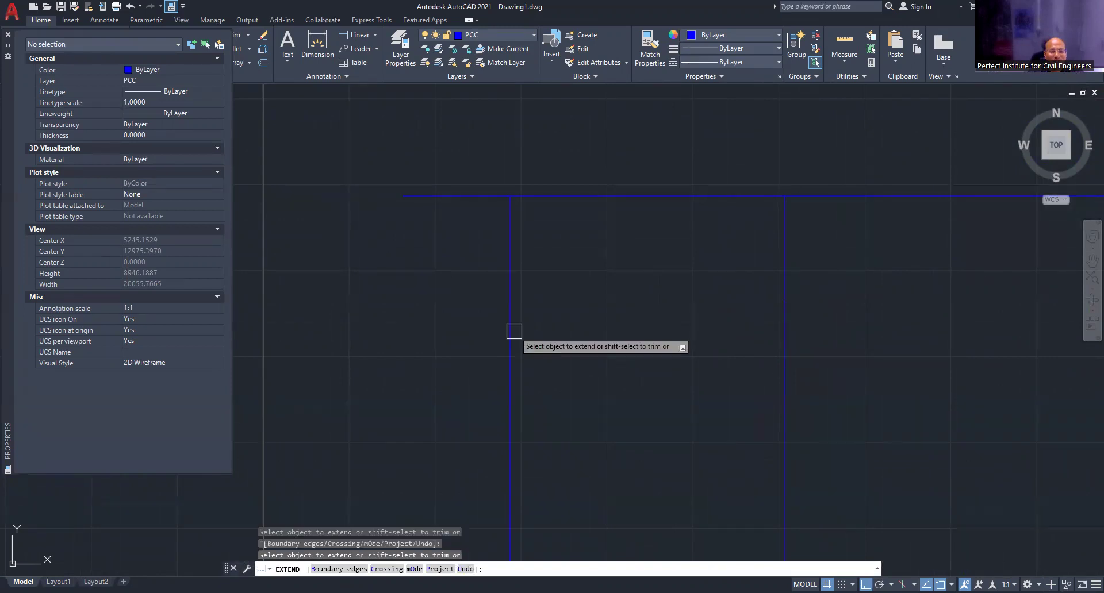
pyautogui.hotkey('ctrl', 'z')
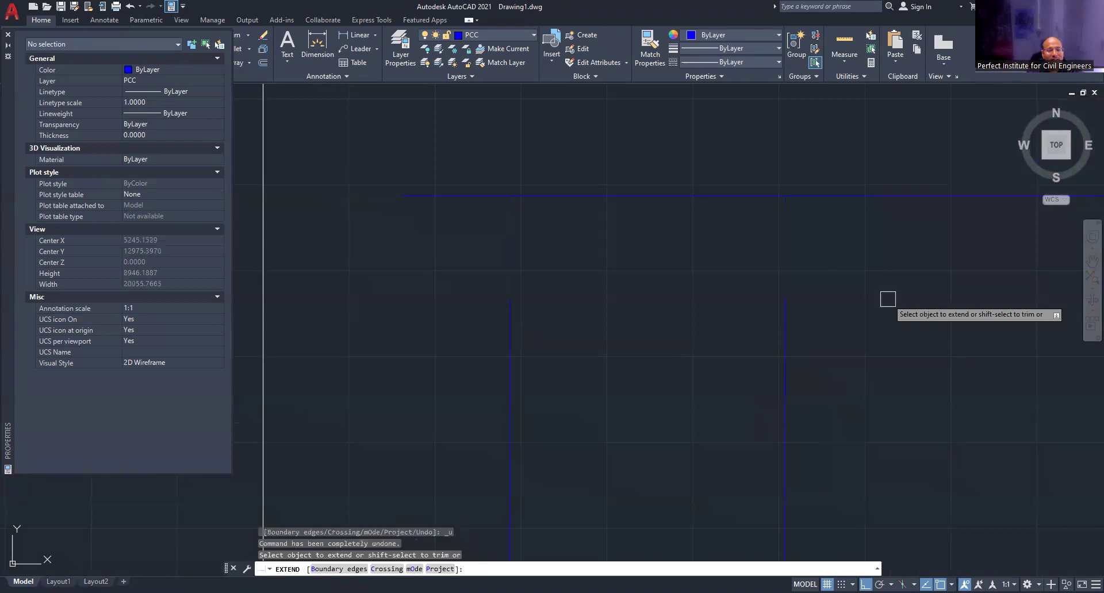
pyautogui.press('Escape')
pyautogui.press('Escape')
pyautogui.press('Escape')
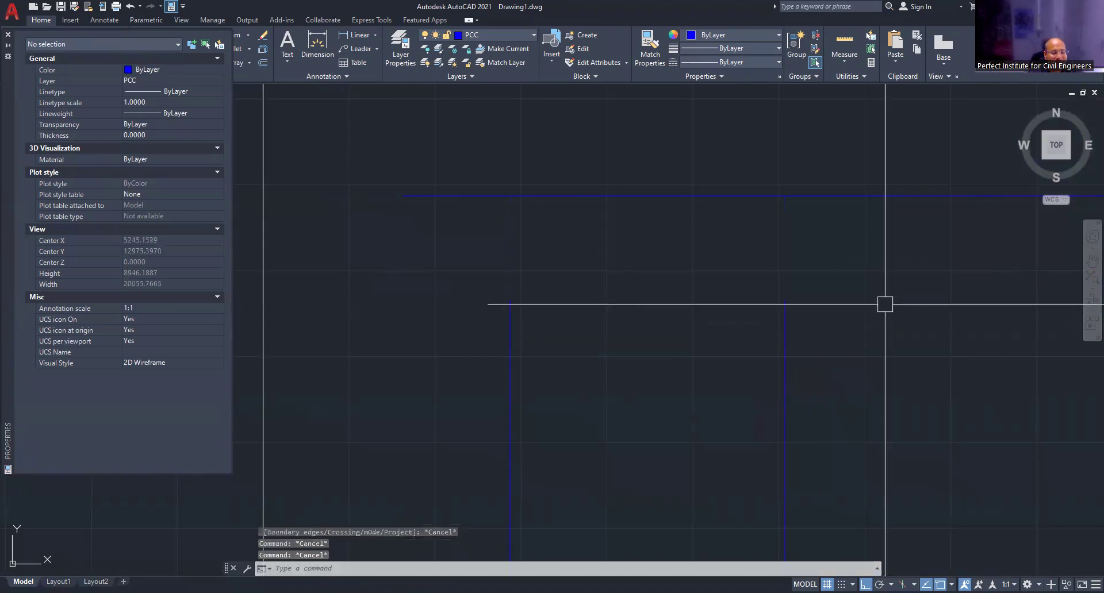
# - Extend the right vertical blue line again, then undo it
pyautogui.write('EX')
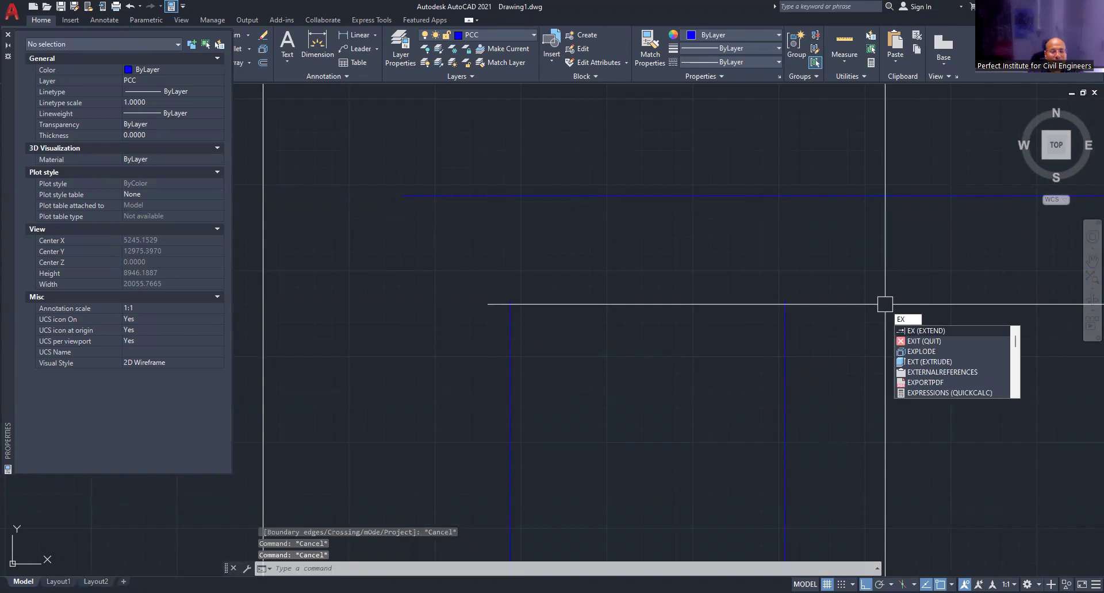
pyautogui.press('Return')
pyautogui.click(784, 325)
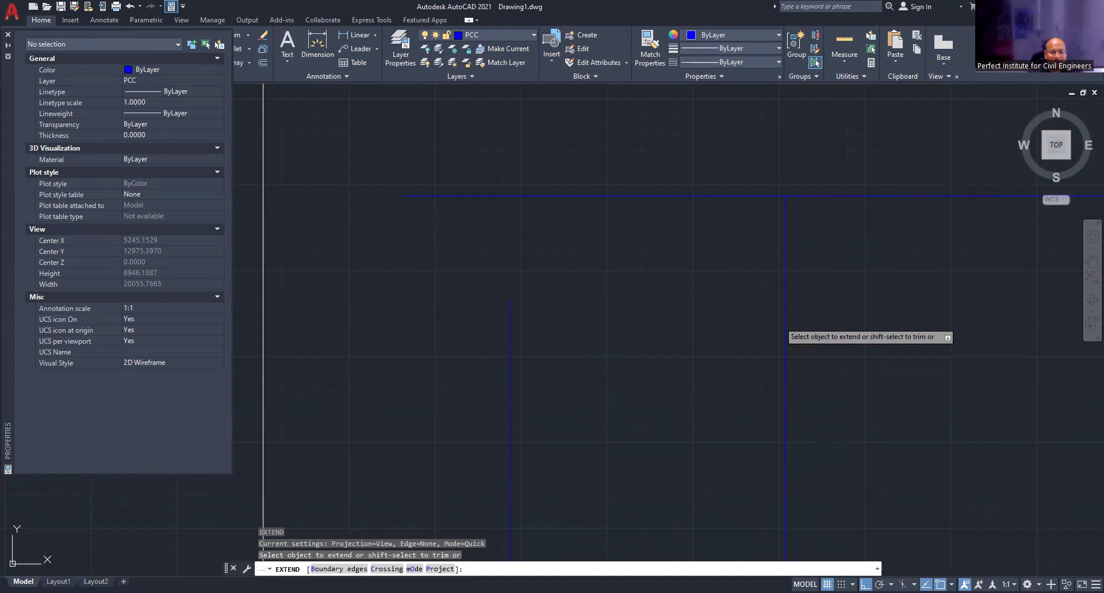
pyautogui.hotkey('ctrl', 'z')
pyautogui.press('Escape')
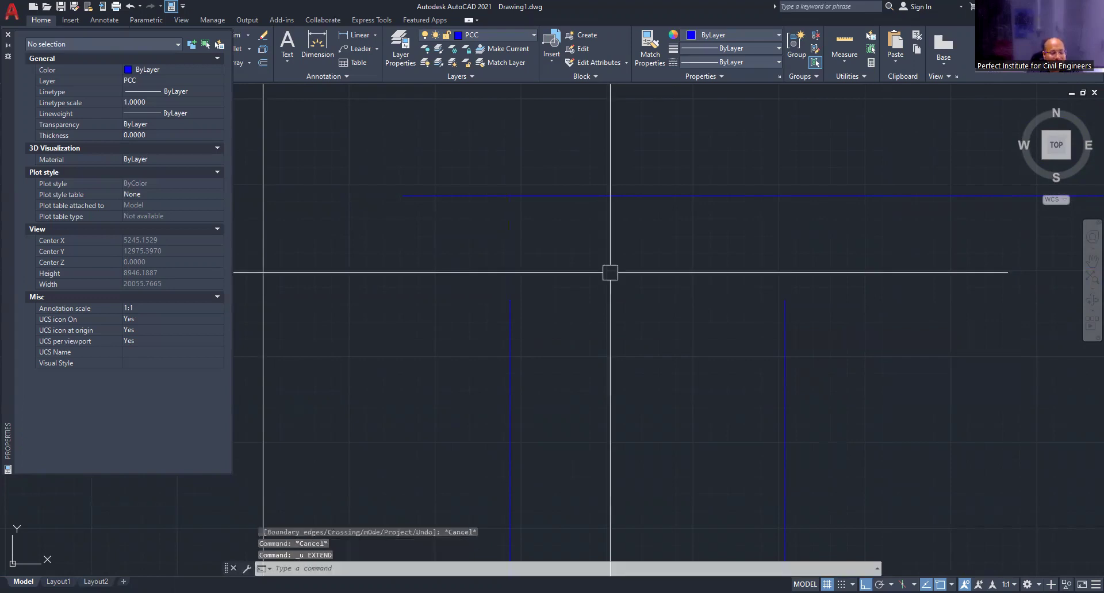
pyautogui.press('Escape')
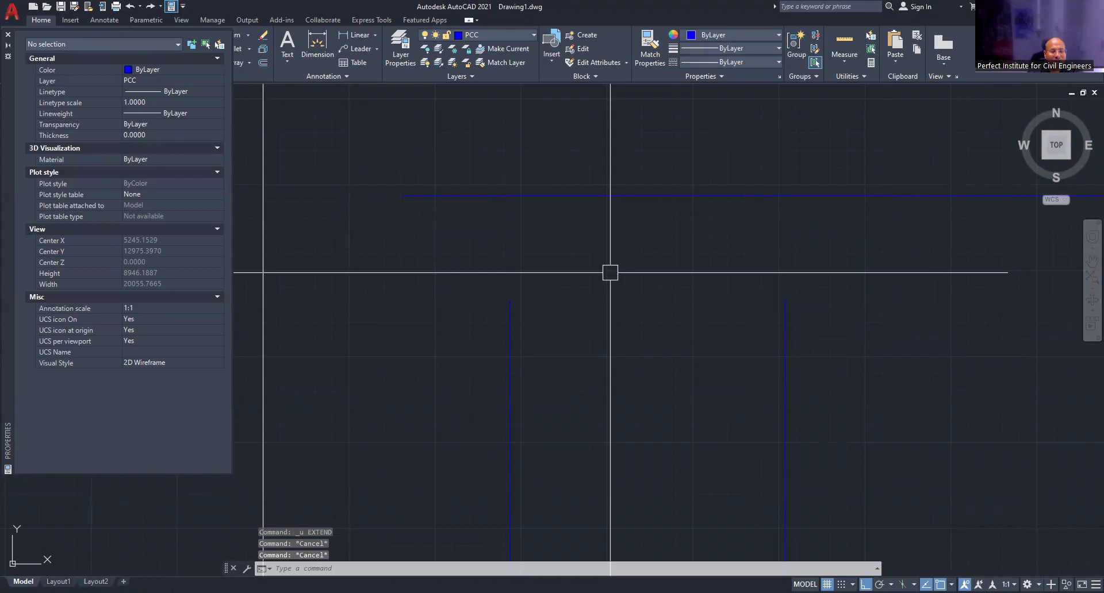
# - Extend the left and right vertical blue lines up to the top line and recenter the view
pyautogui.press('Return')
pyautogui.click(513, 332)
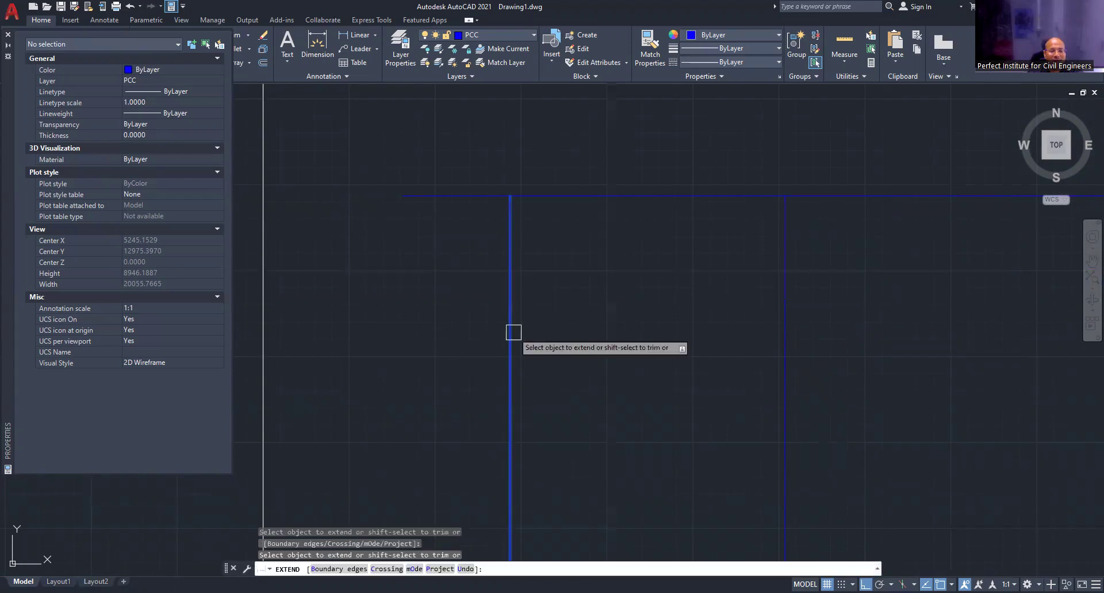
pyautogui.click(513, 332)
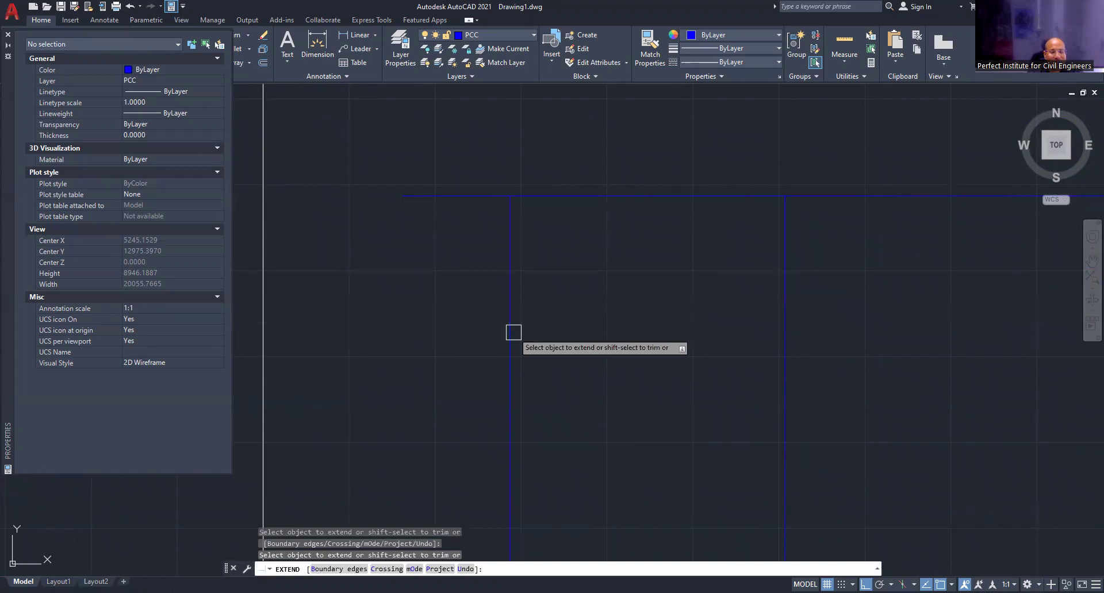
pyautogui.press('Escape')
pyautogui.press('Escape')
pyautogui.press('Escape')
pyautogui.moveTo(513, 332); pyautogui.dragTo(549, 418, button='middle')
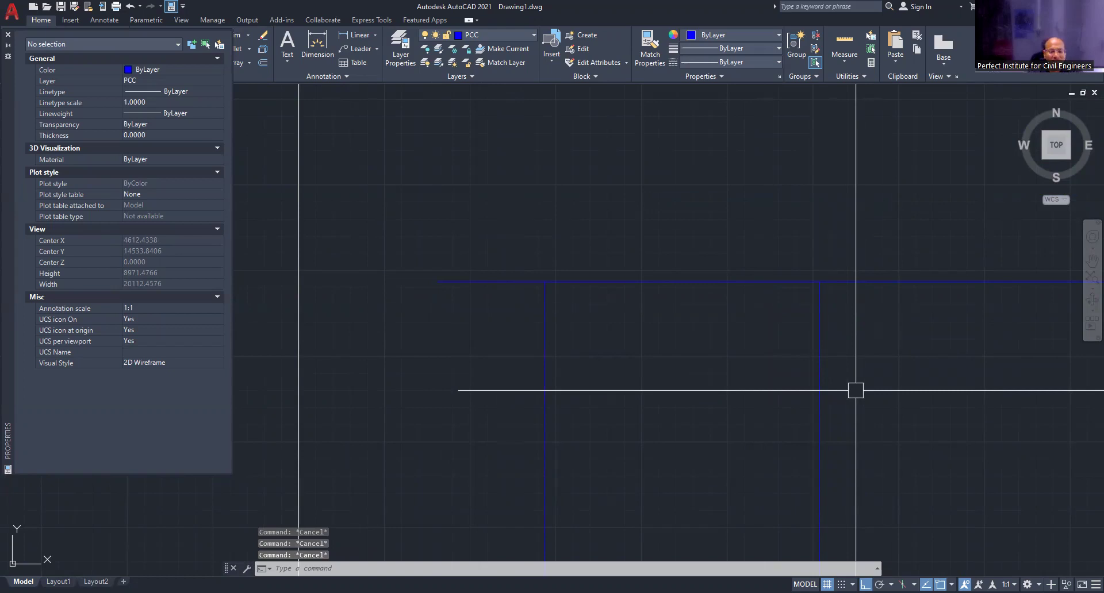
# - Trim the top blue line's overhangs beyond the right and left vertical lines
pyautogui.write('TR')
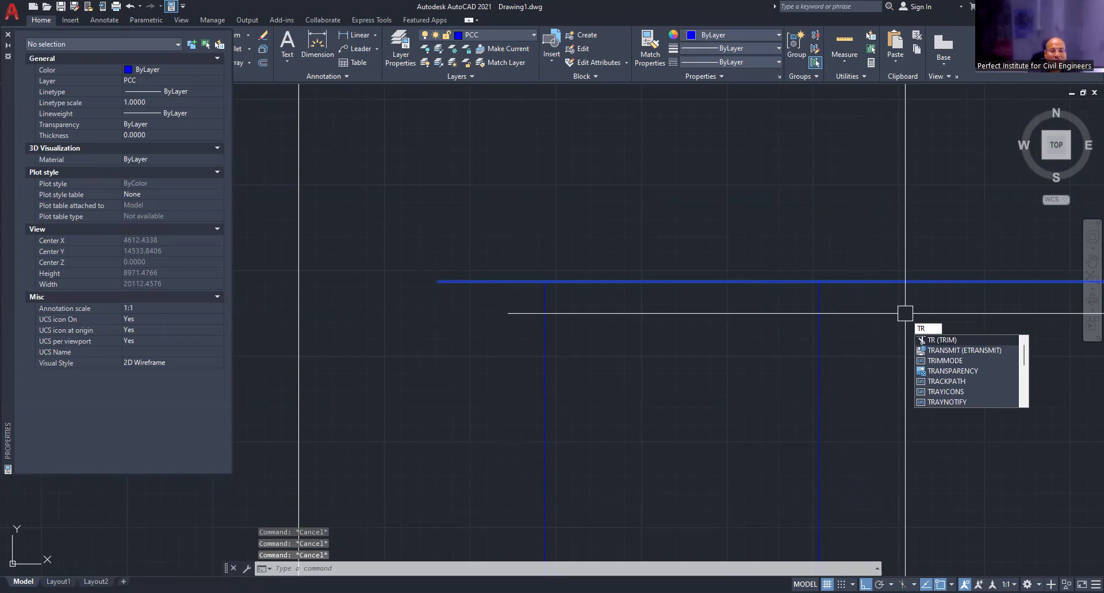
pyautogui.press('Return')
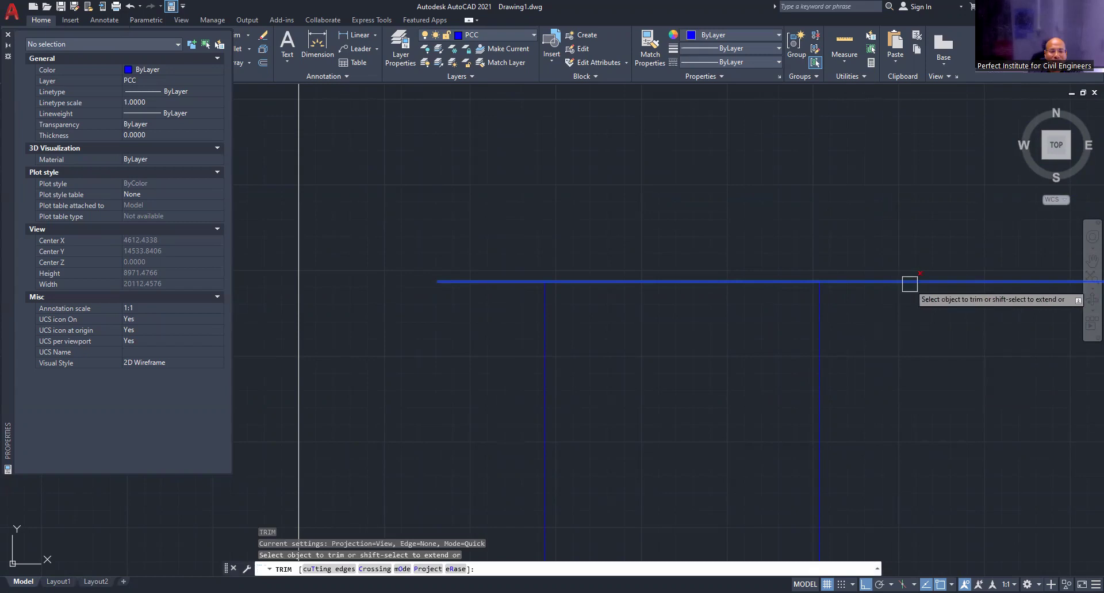
pyautogui.click(910, 283)
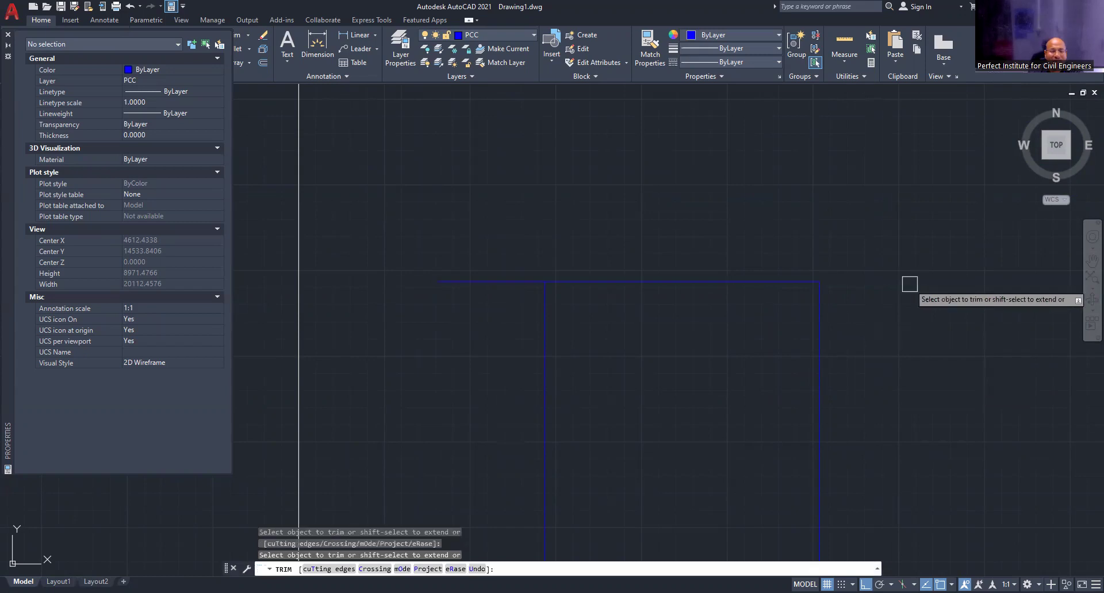
pyautogui.click(492, 279)
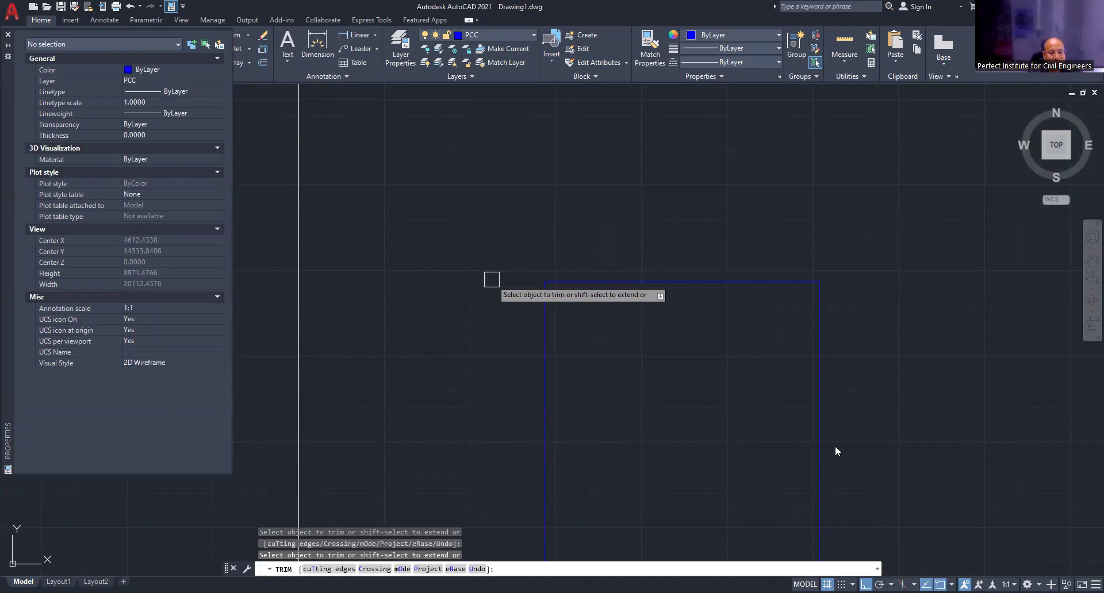
pyautogui.press('Escape')
pyautogui.scroll(-5, 835, 447)
pyautogui.write('Co')
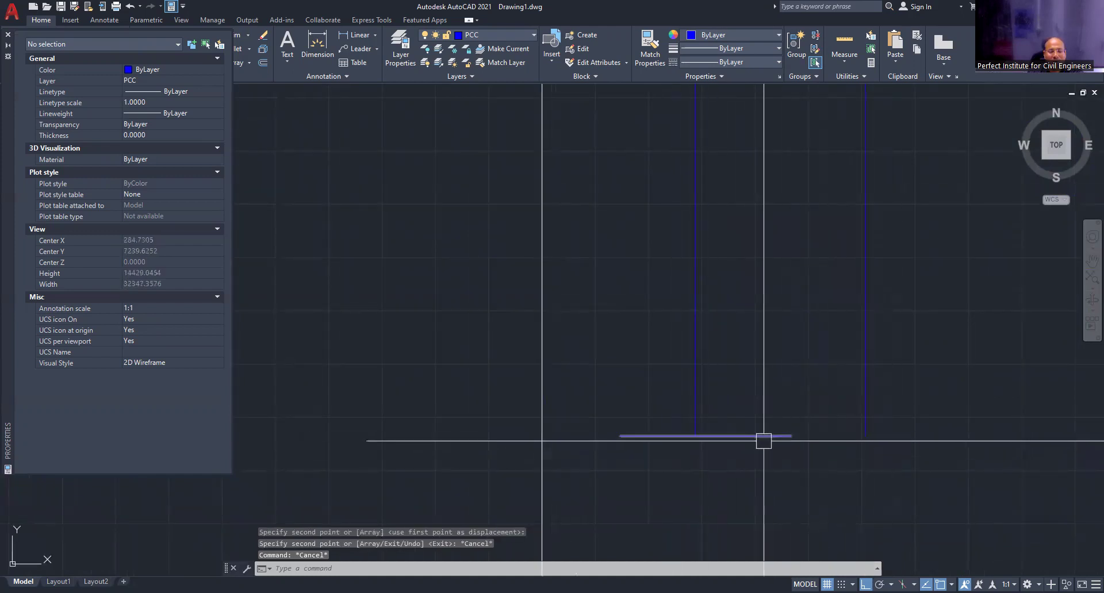
# - Undo the misplaced bottom copy of the top blue line
pyautogui.scroll(-2, 796, 378)
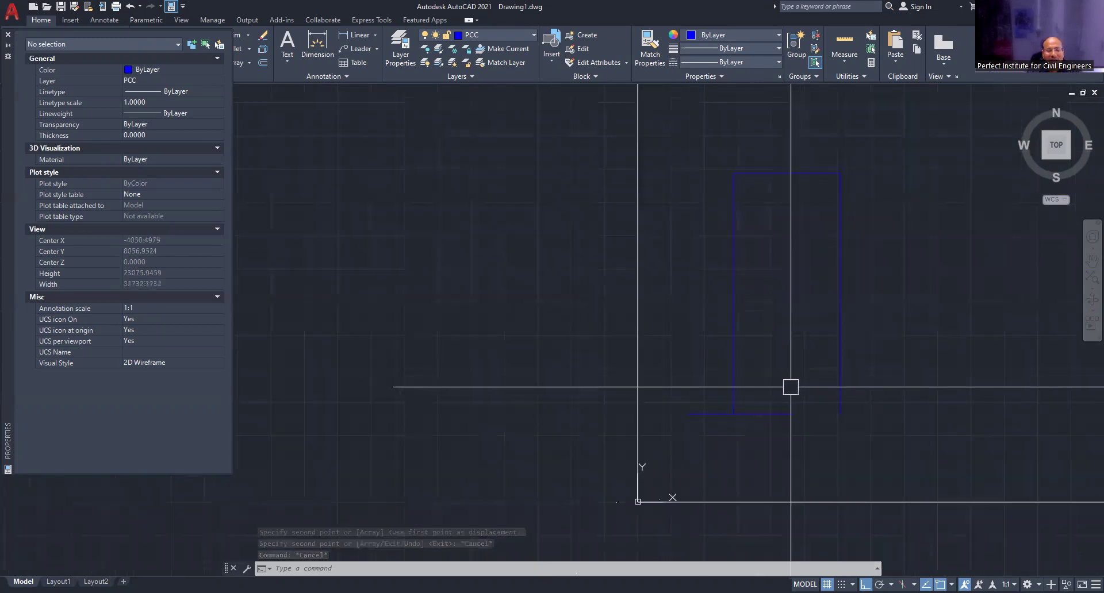
pyautogui.hotkey('ctrl', 'z')
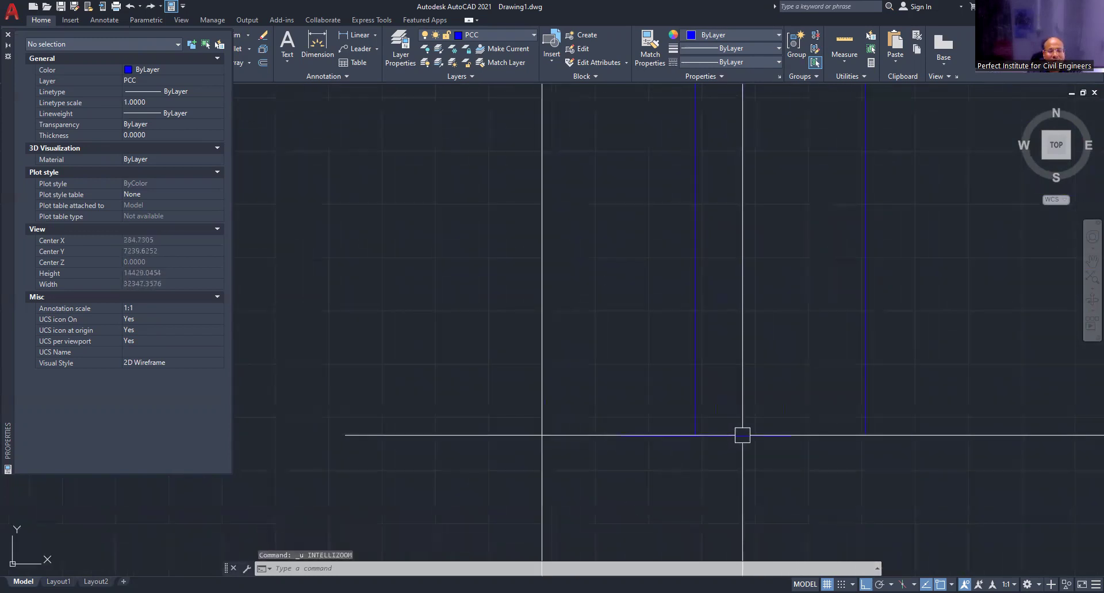
pyautogui.hotkey('ctrl', 'z')
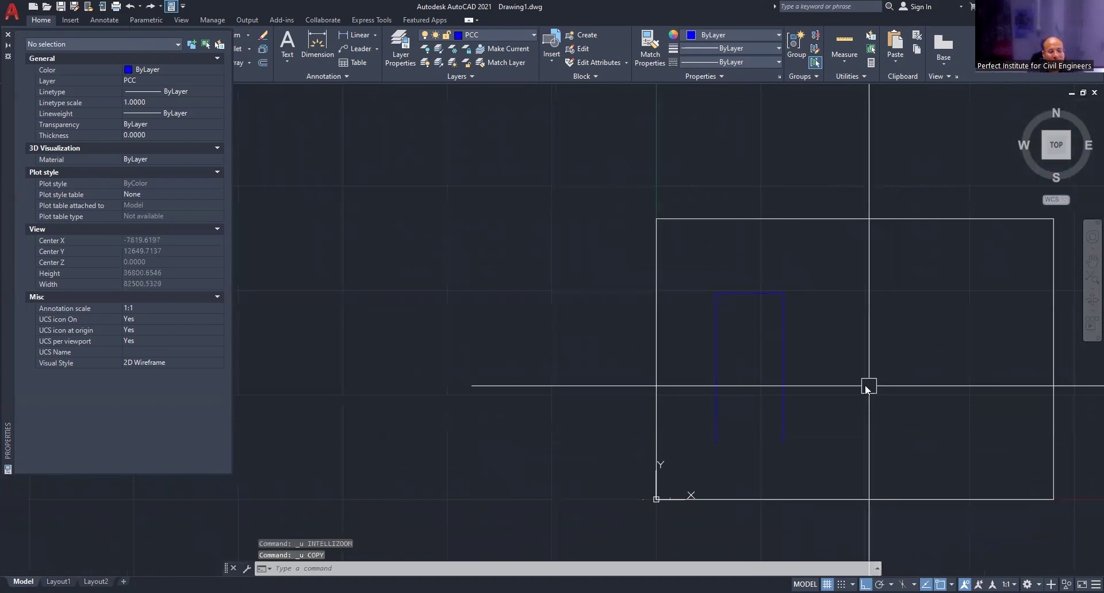
pyautogui.write('CO')
pyautogui.press('Escape')
pyautogui.press('Escape')
# - Copy the top line once more, then undo the misplaced copy
pyautogui.write('co')
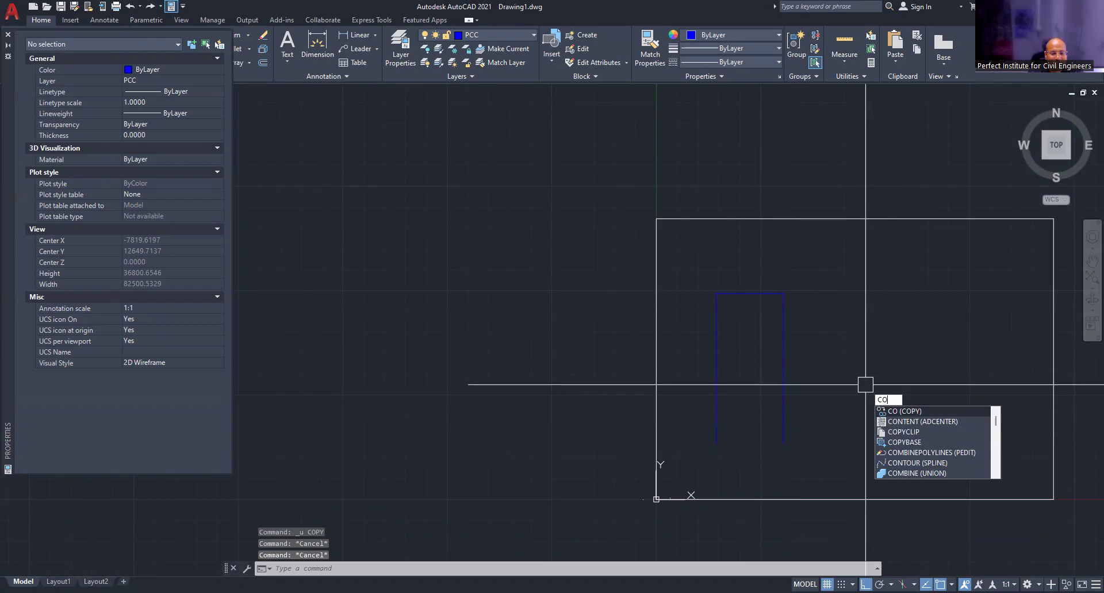
pyautogui.press('Return')
pyautogui.click(722, 298)
pyautogui.press('Escape')
pyautogui.moveTo(828, 350); pyautogui.dragTo(921, 338, button='middle')
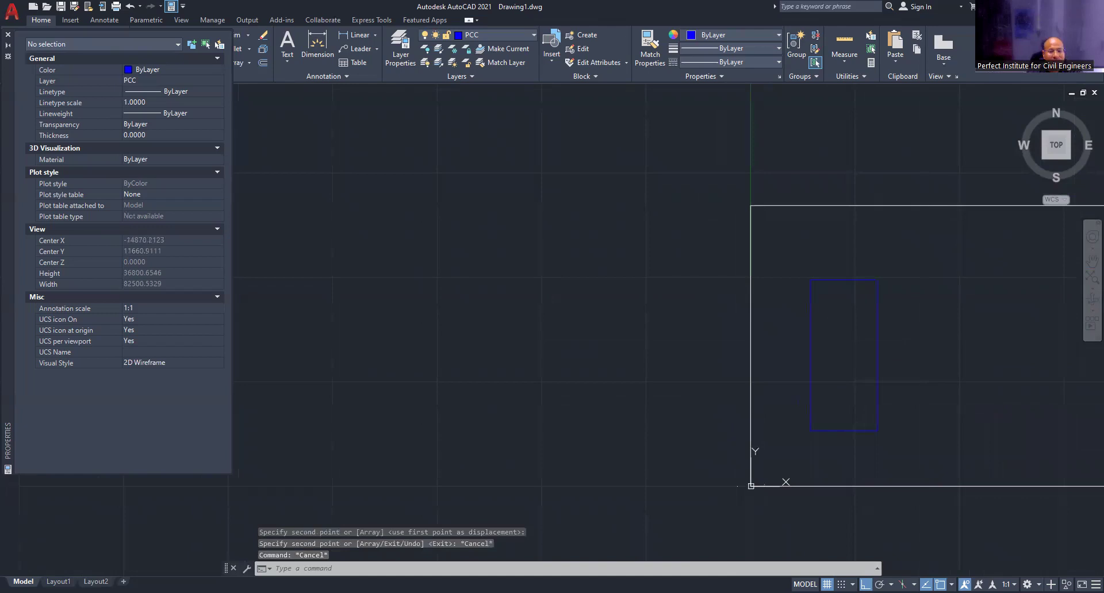
pyautogui.hotkey('ctrl', 'z')
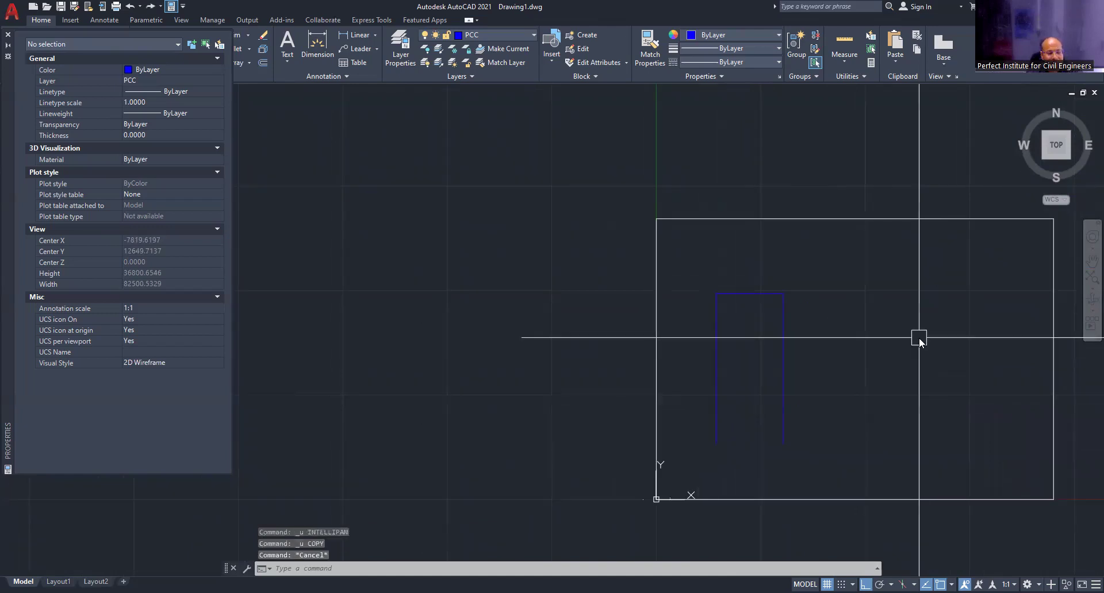
# - Start a new copy with the top blue line selected
pyautogui.write('Co')
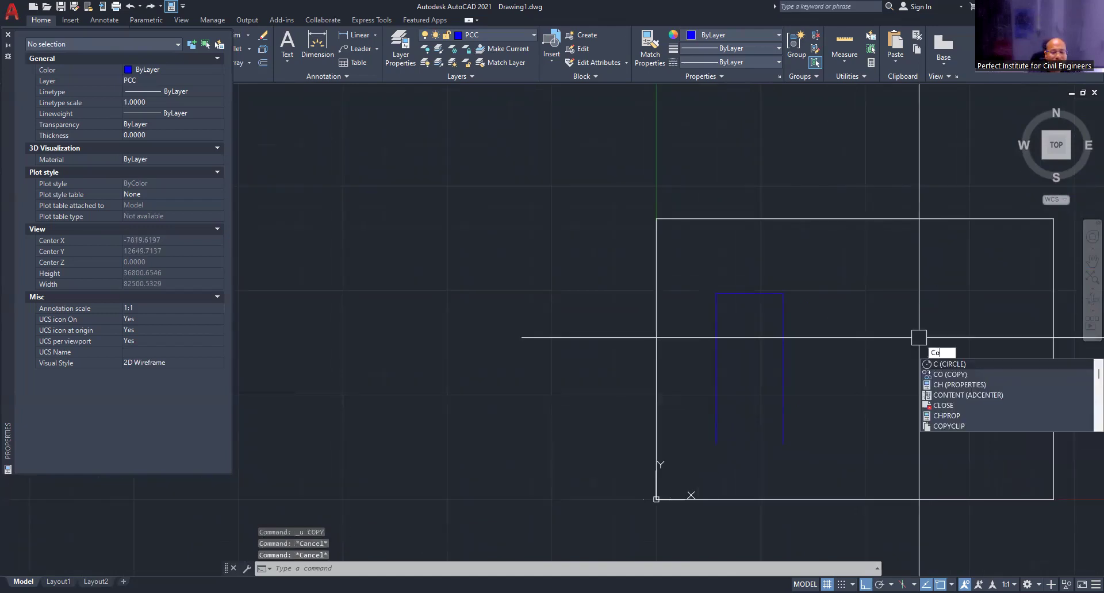
pyautogui.press('Return')
pyautogui.click(751, 292)
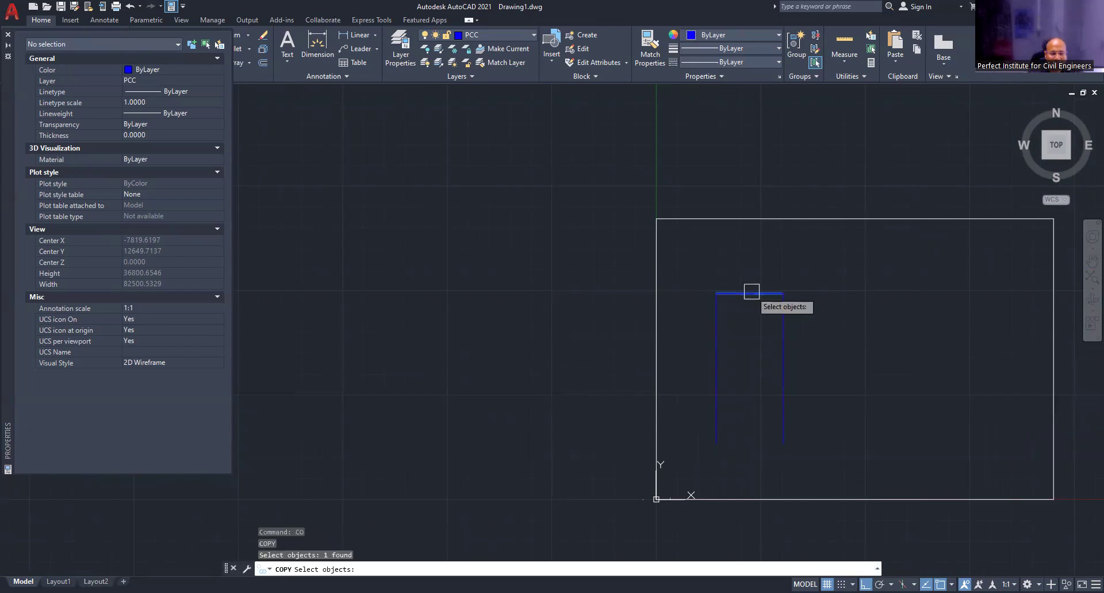
# - Copy the top blue line from its left end to the left vertical's bottom end
pyautogui.press('Return')
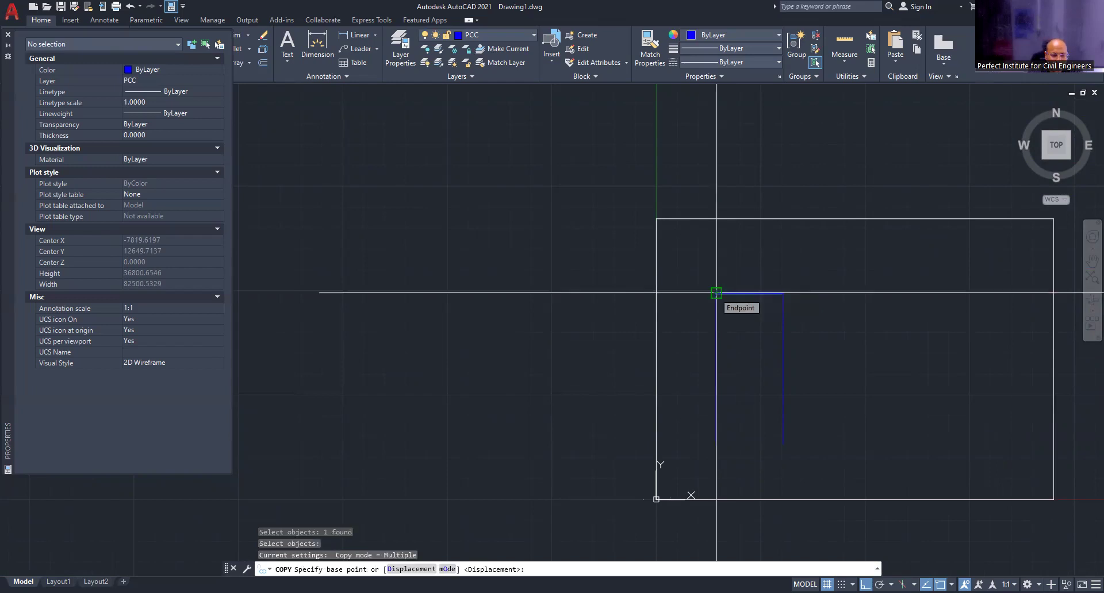
pyautogui.click(716, 293)
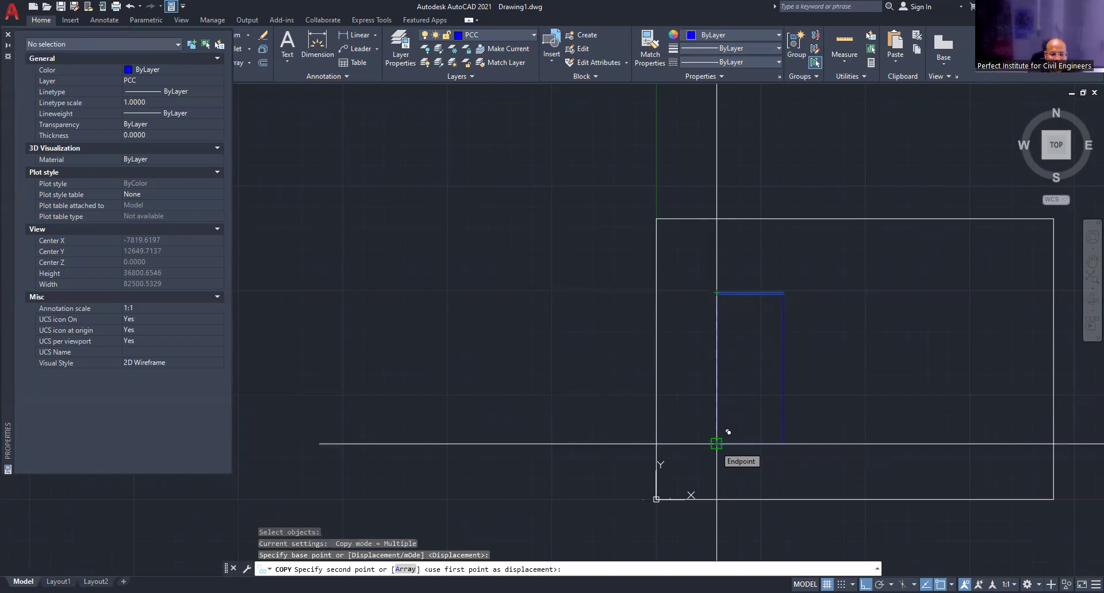
pyautogui.click(716, 443)
pyautogui.press('Escape')
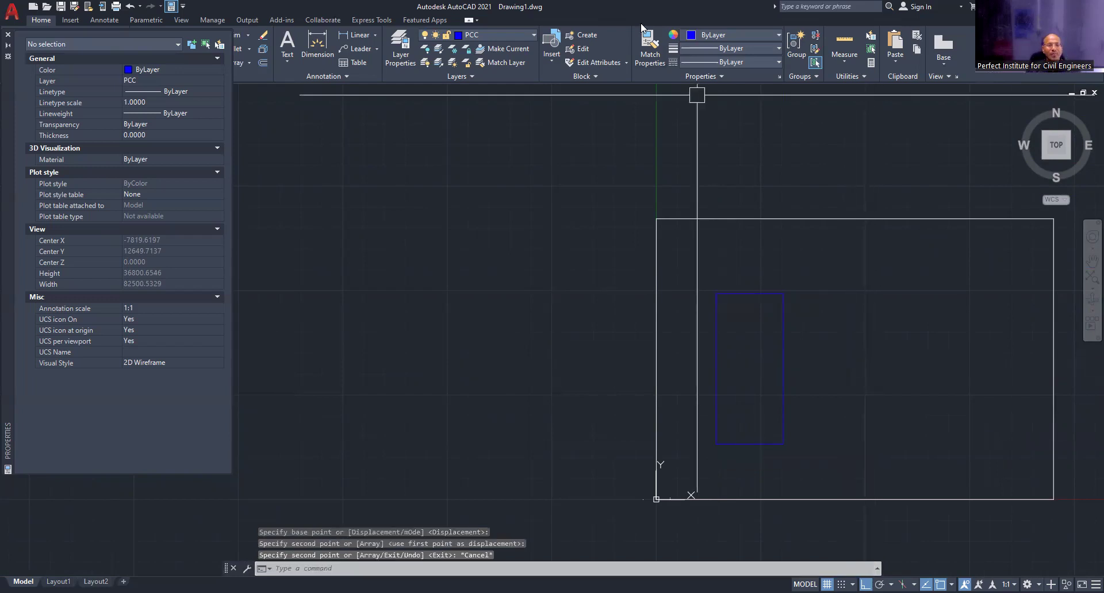